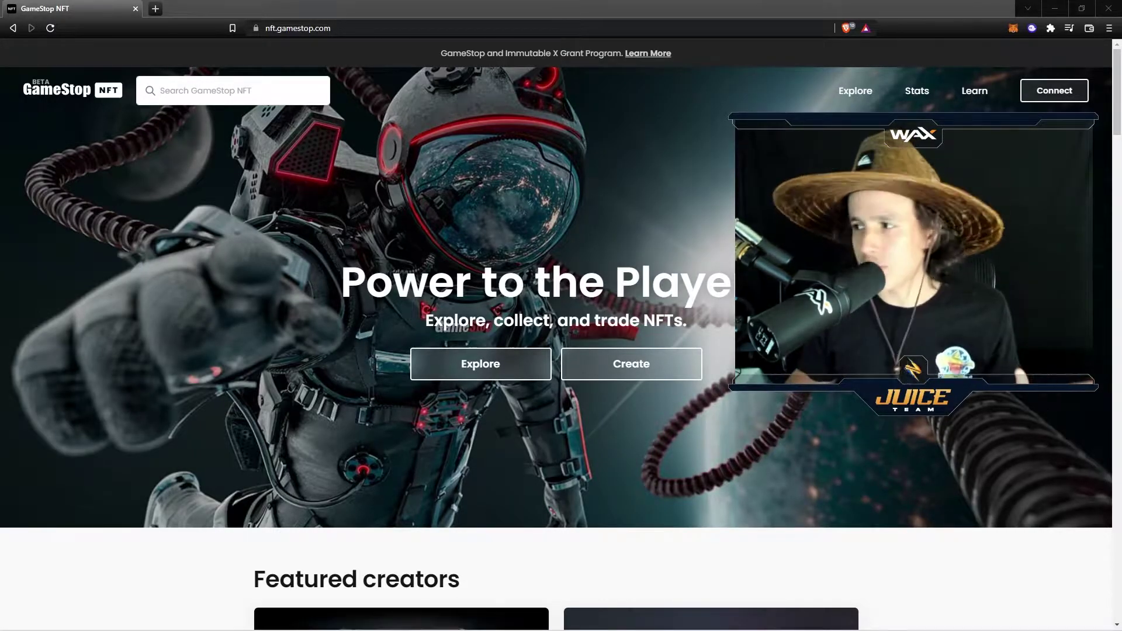
Open the Select your wallet page listing GameStop Wallet, WalletConnect and MetaMask
{"action": "left_click", "coordinate": [1032, 93]}
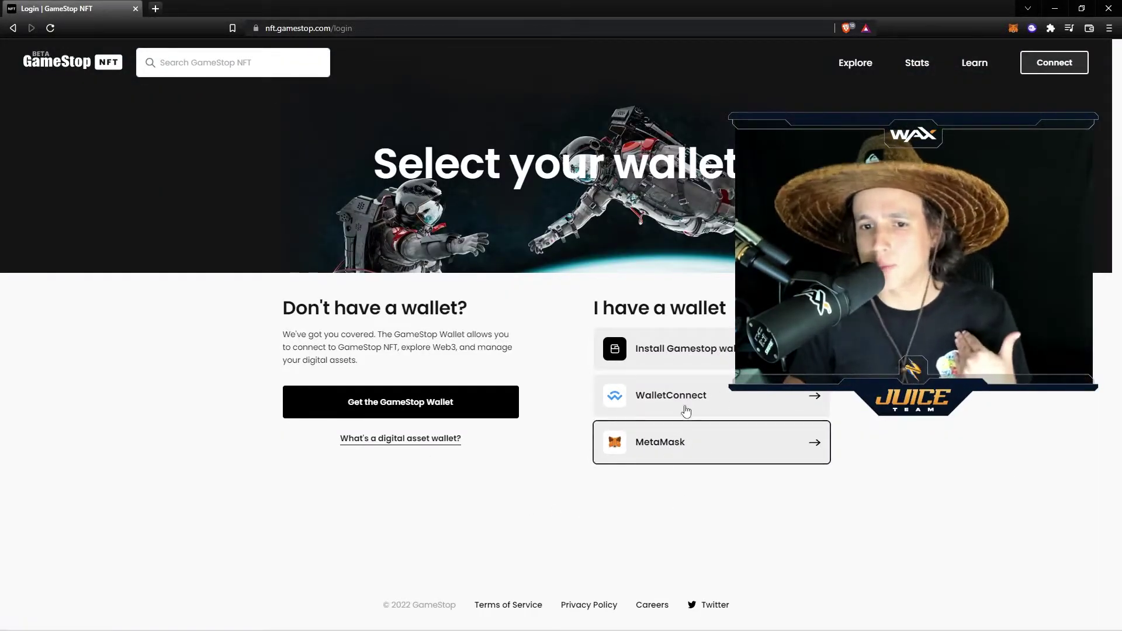
Reach the GameStop Wallet browser download page and pin the installed extension
{"action": "left_click", "coordinate": [695, 353]}
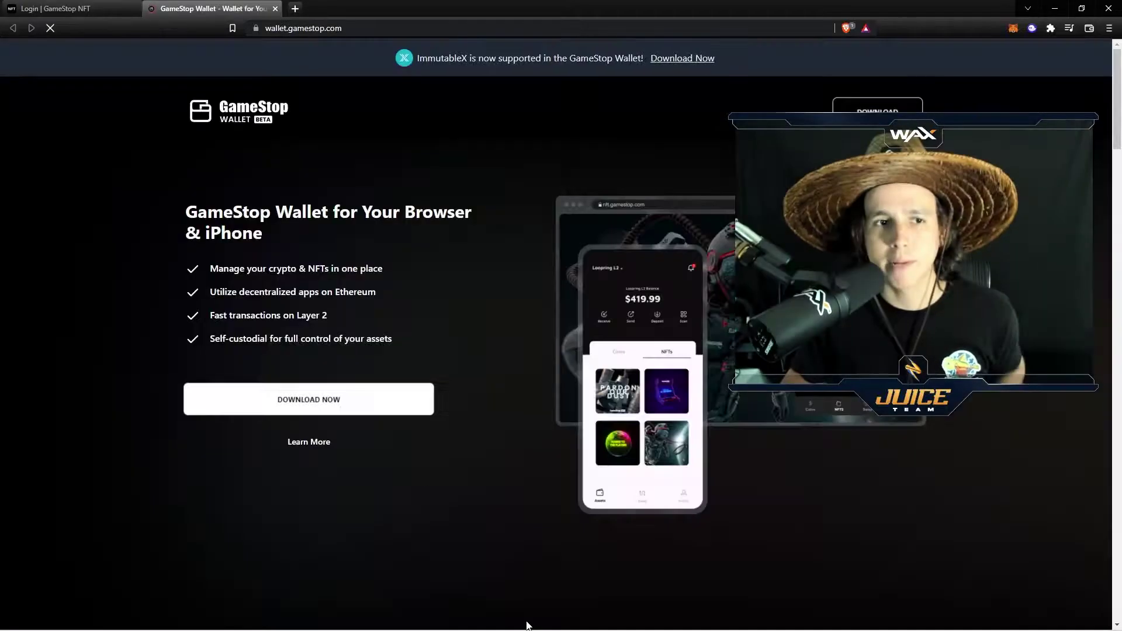
{"action": "left_click", "coordinate": [333, 401]}
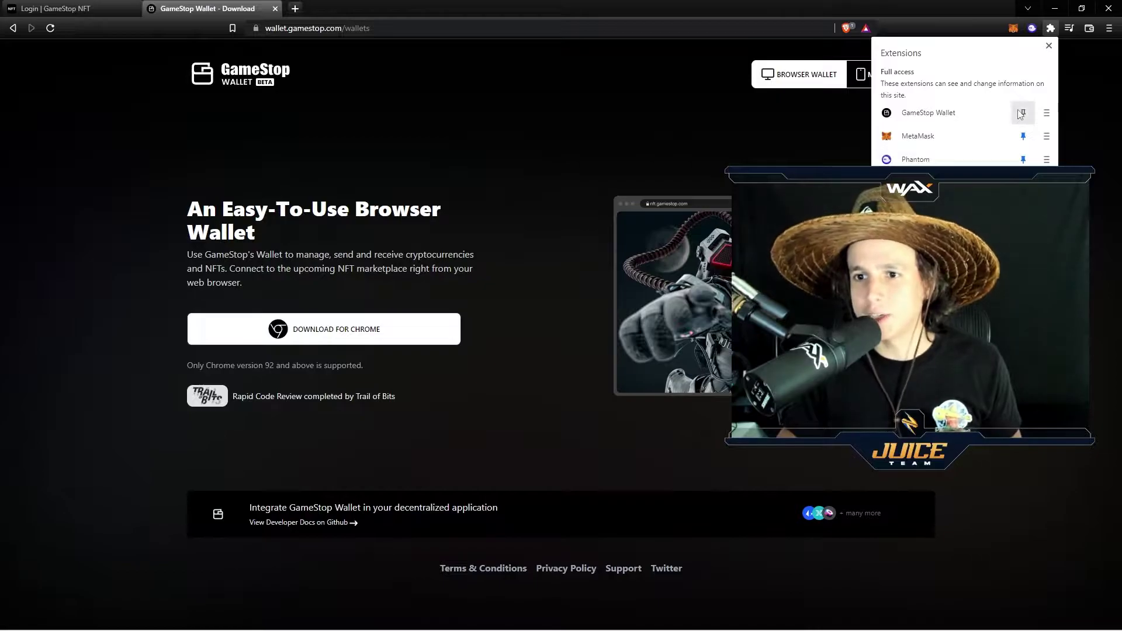
{"action": "key", "text": "Escape"}
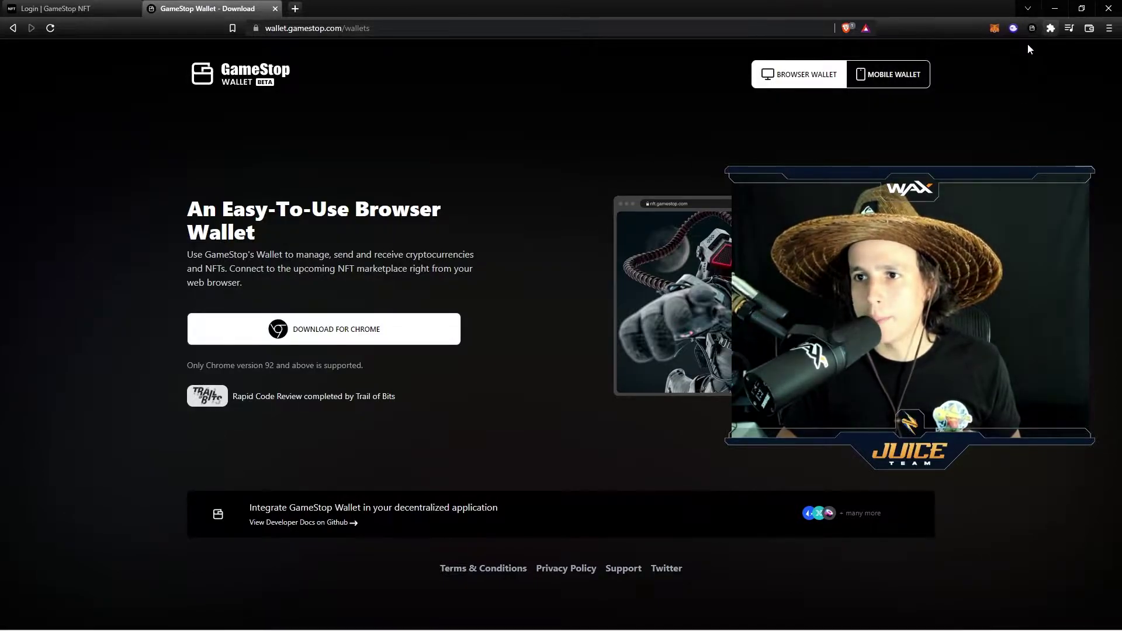
Set up GameStop Wallet through to All Set, keeping it as the default wallet extension
{"action": "left_click", "coordinate": [1030, 32]}
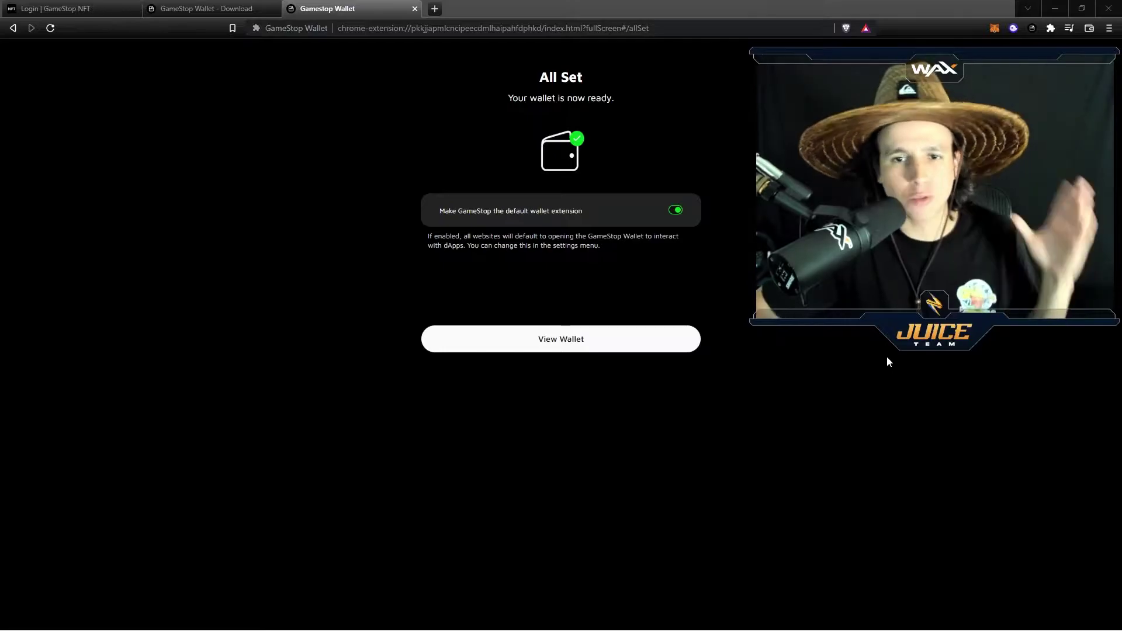
Choose a credit/debit card deposit of ETH and copy the wallet address
{"action": "left_click", "coordinate": [593, 347]}
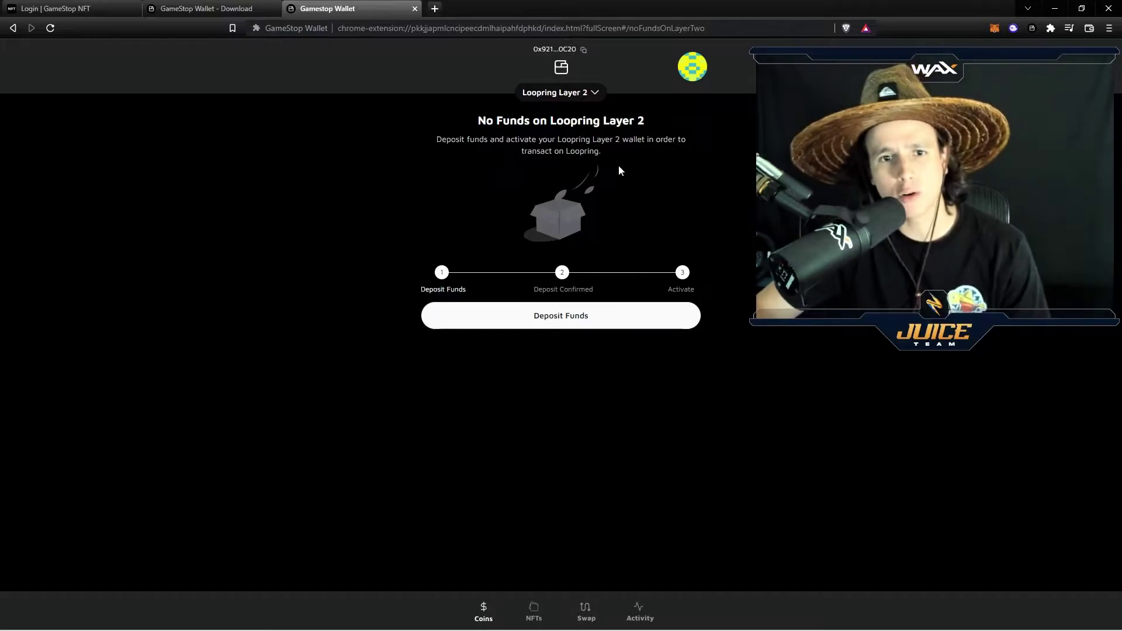
{"action": "left_click", "coordinate": [567, 318]}
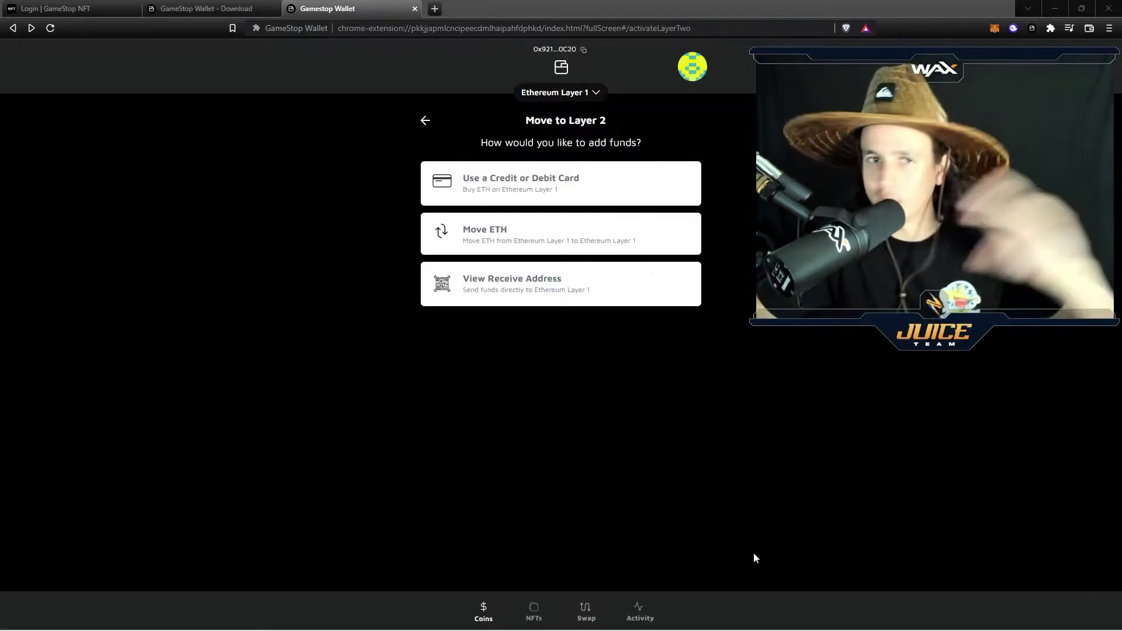
{"action": "left_click", "coordinate": [617, 188]}
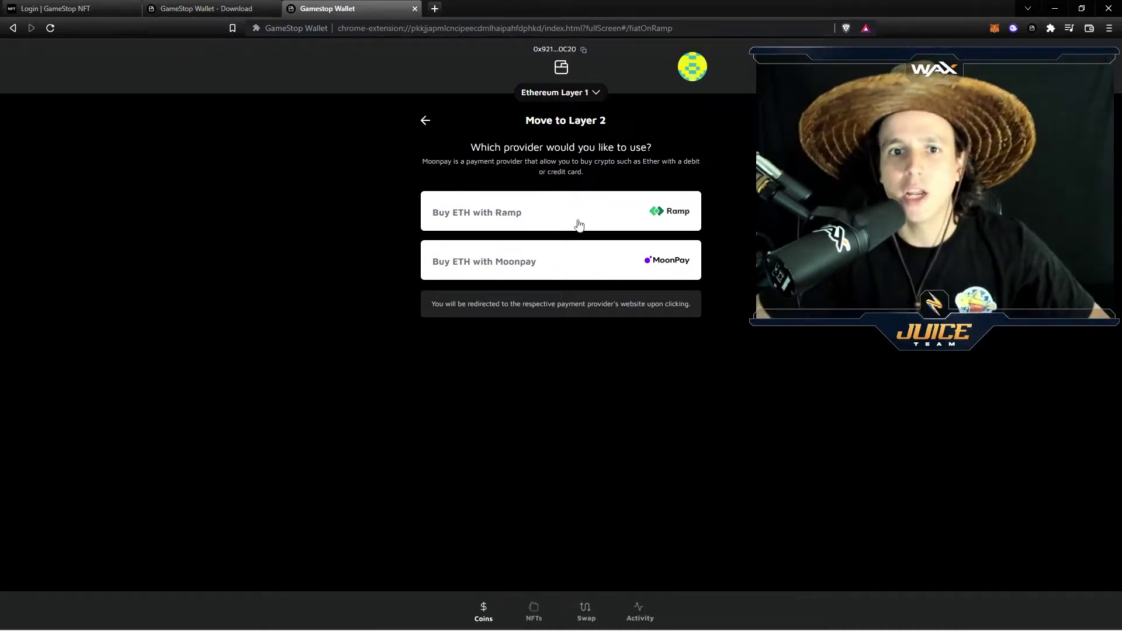
{"action": "left_click", "coordinate": [583, 51]}
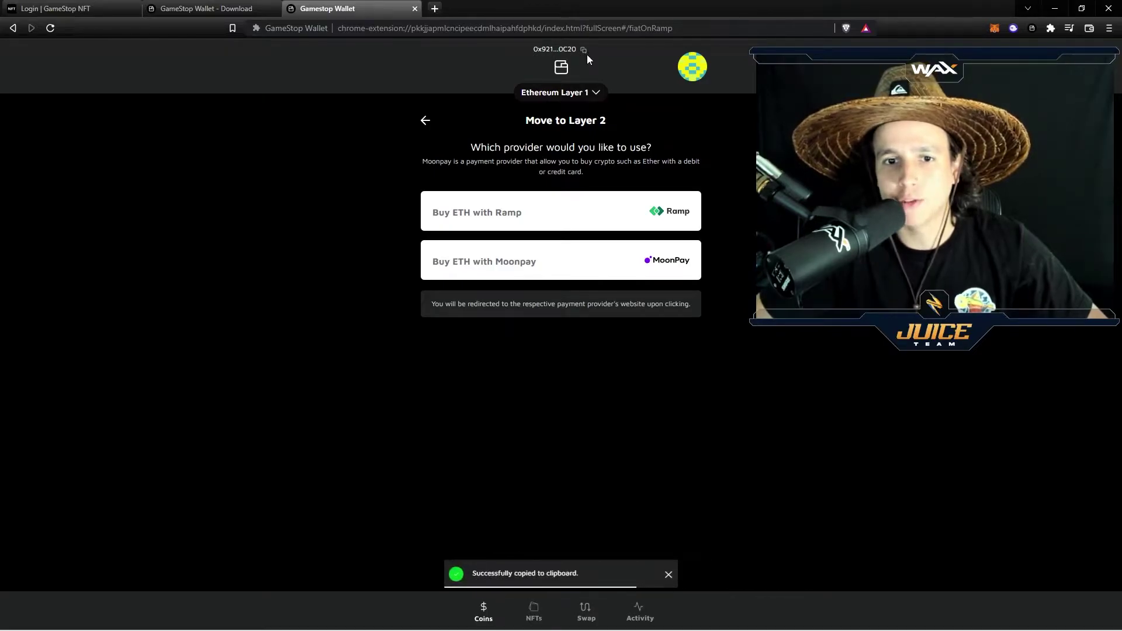
Try buying ETH via MoonPay, then close it and return to the add-funds choices
{"action": "left_click", "coordinate": [579, 271]}
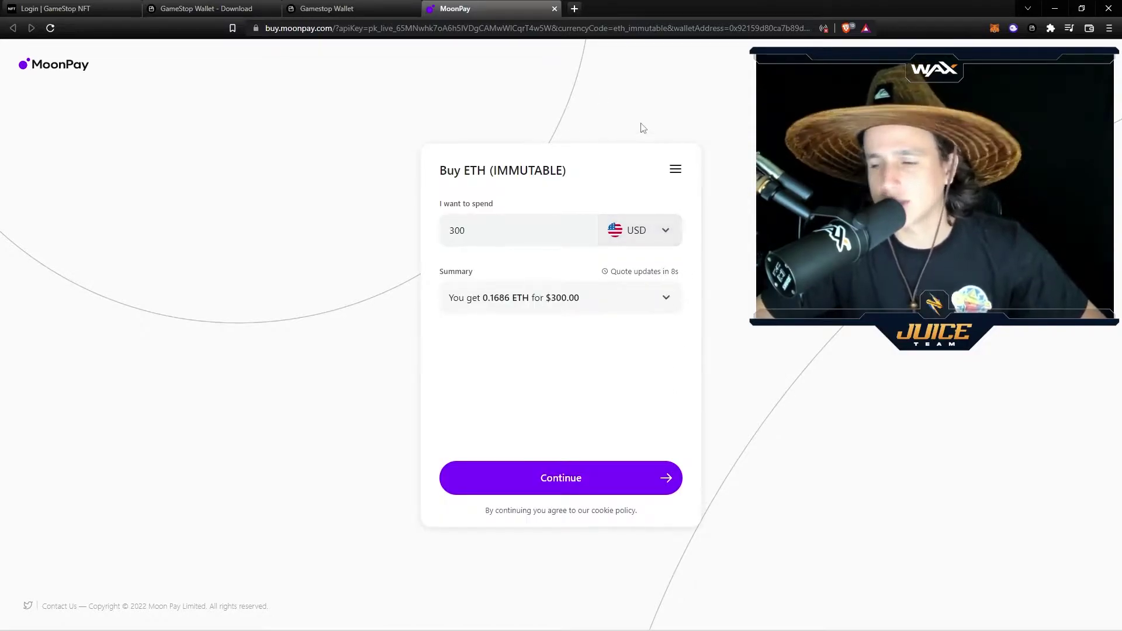
{"action": "left_click", "coordinate": [555, 9]}
{"action": "left_click", "coordinate": [425, 120]}
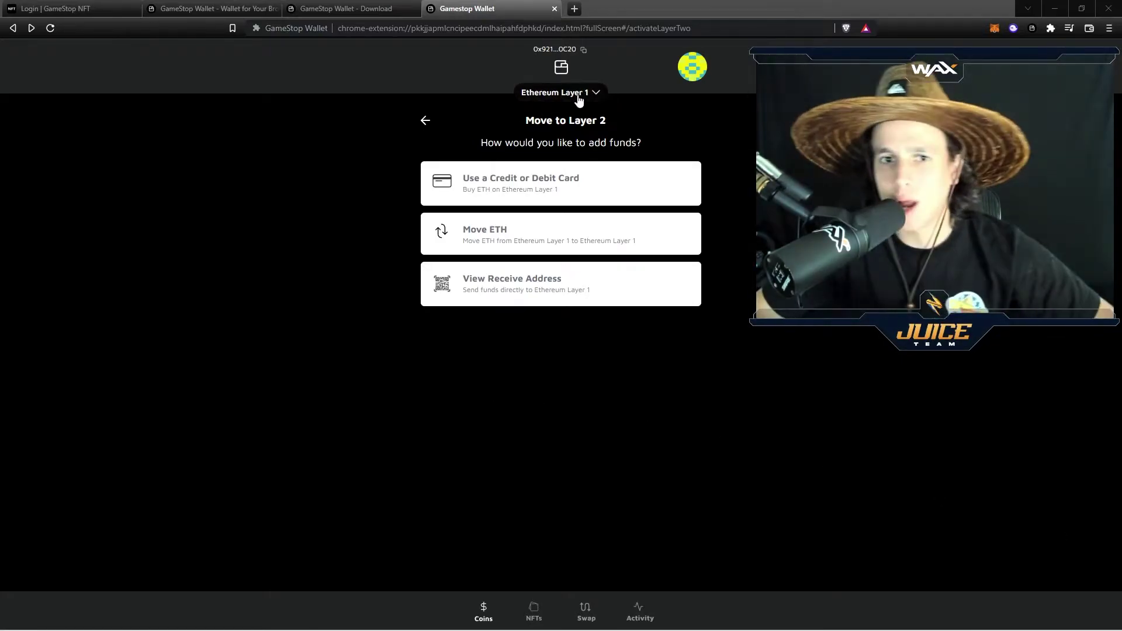
Recheck the per-layer balances until Ethereum L1 shows the $170.30 purchase
{"action": "left_click", "coordinate": [579, 99]}
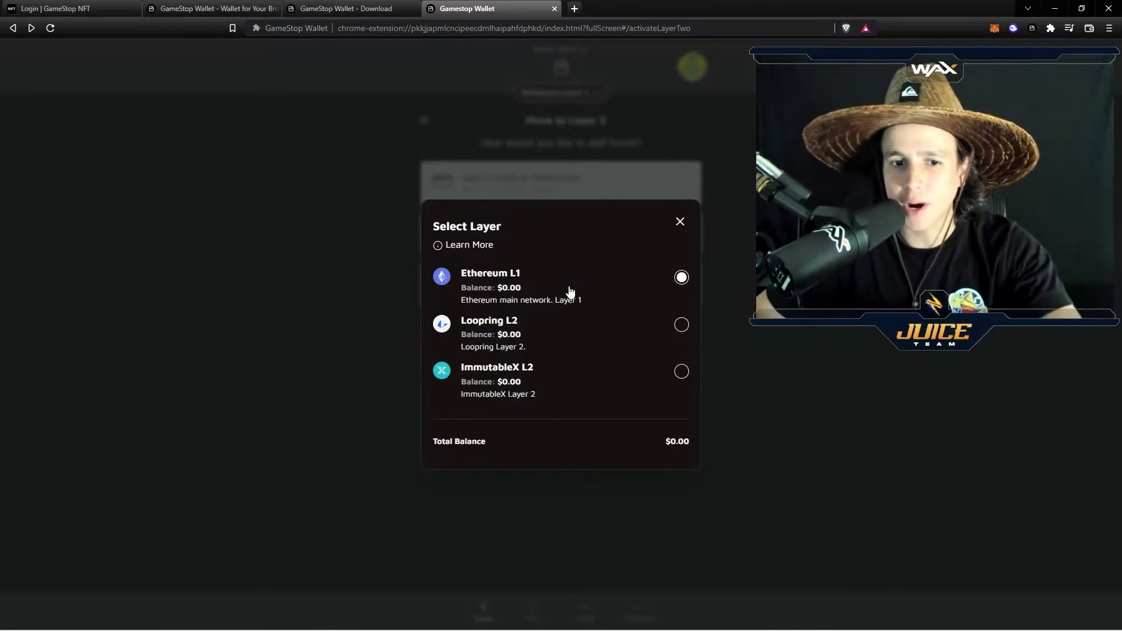
{"action": "left_click", "coordinate": [680, 222]}
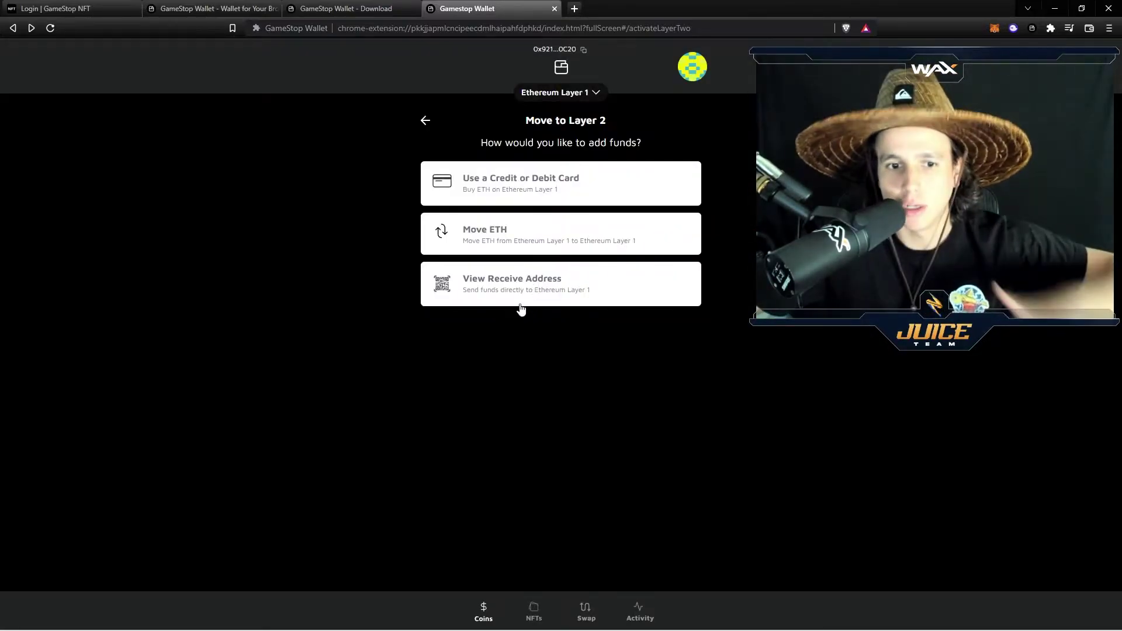
{"action": "left_click", "coordinate": [583, 51]}
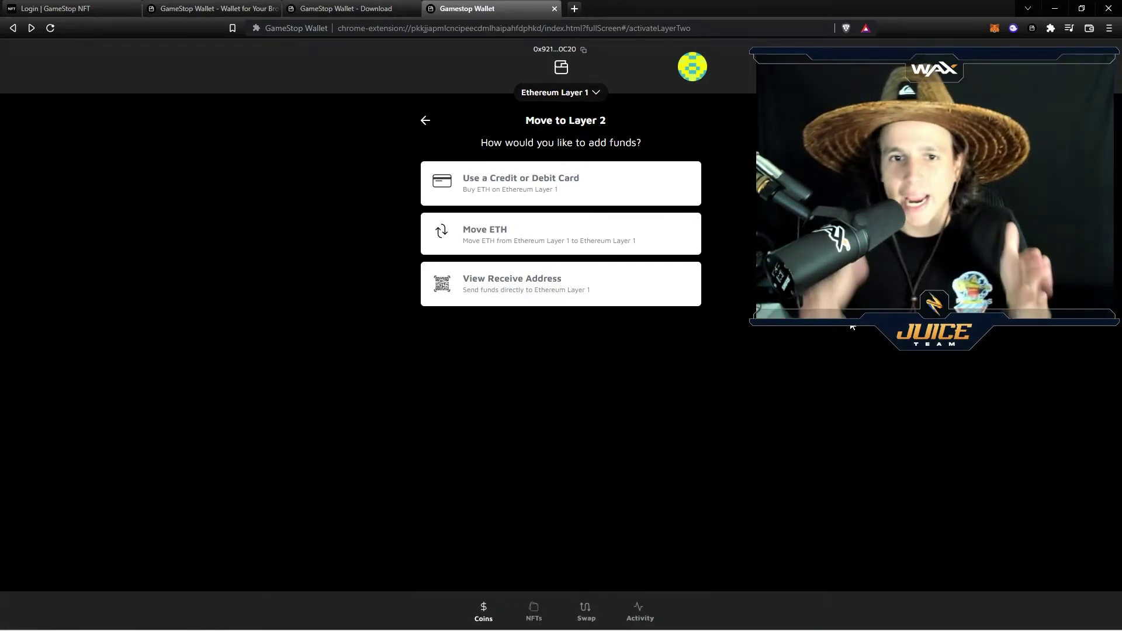
{"action": "left_click", "coordinate": [508, 298]}
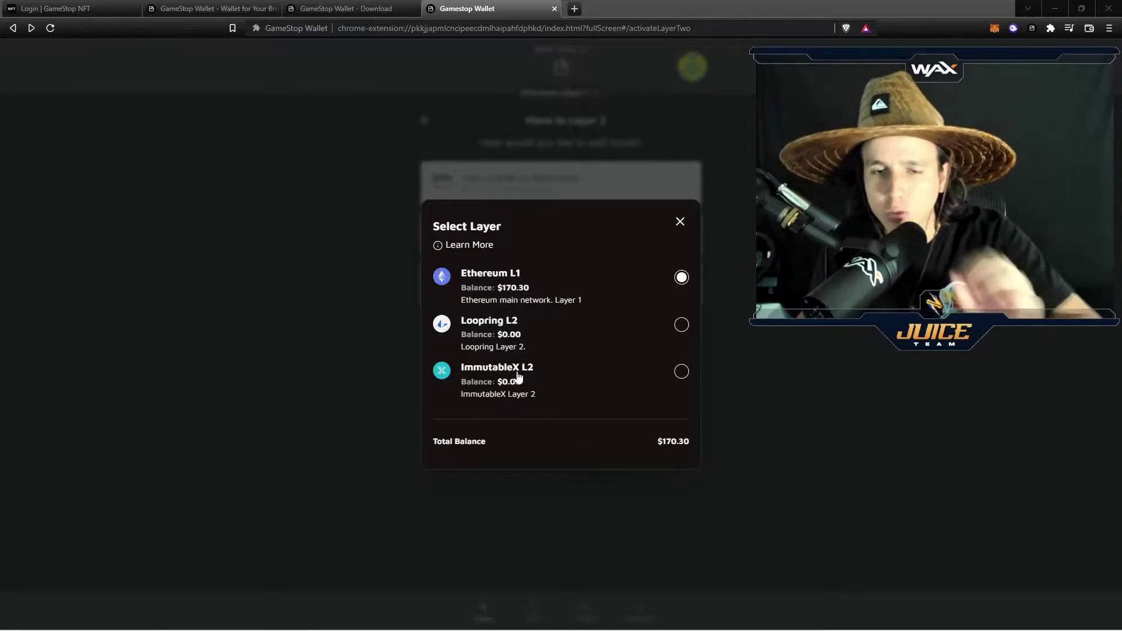
{"action": "left_click", "coordinate": [680, 221]}
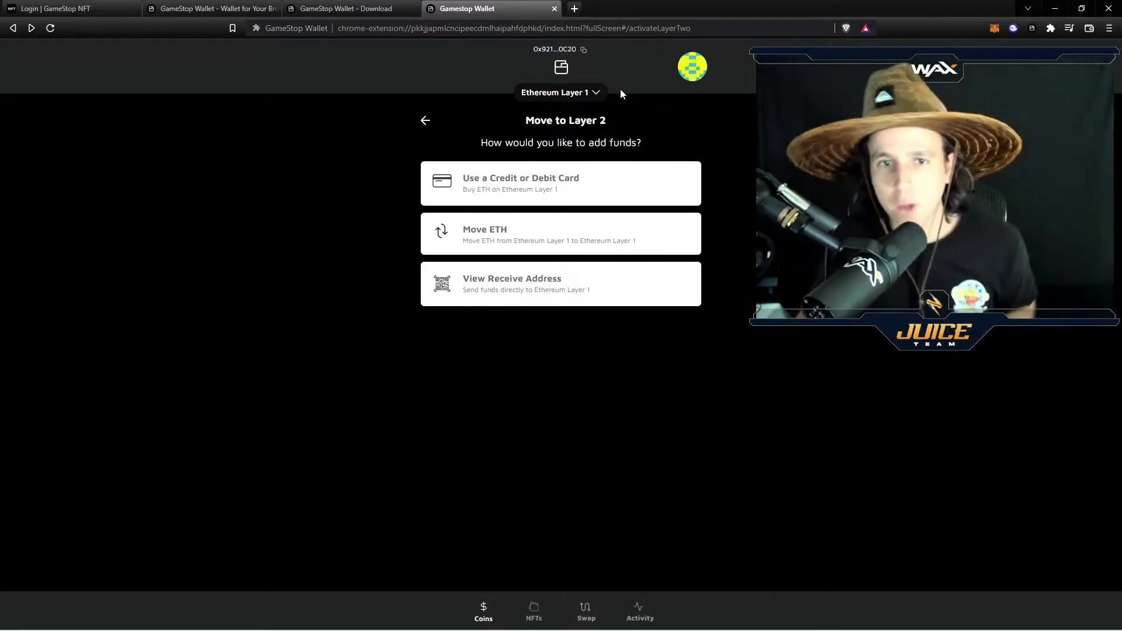
{"action": "left_click", "coordinate": [596, 94]}
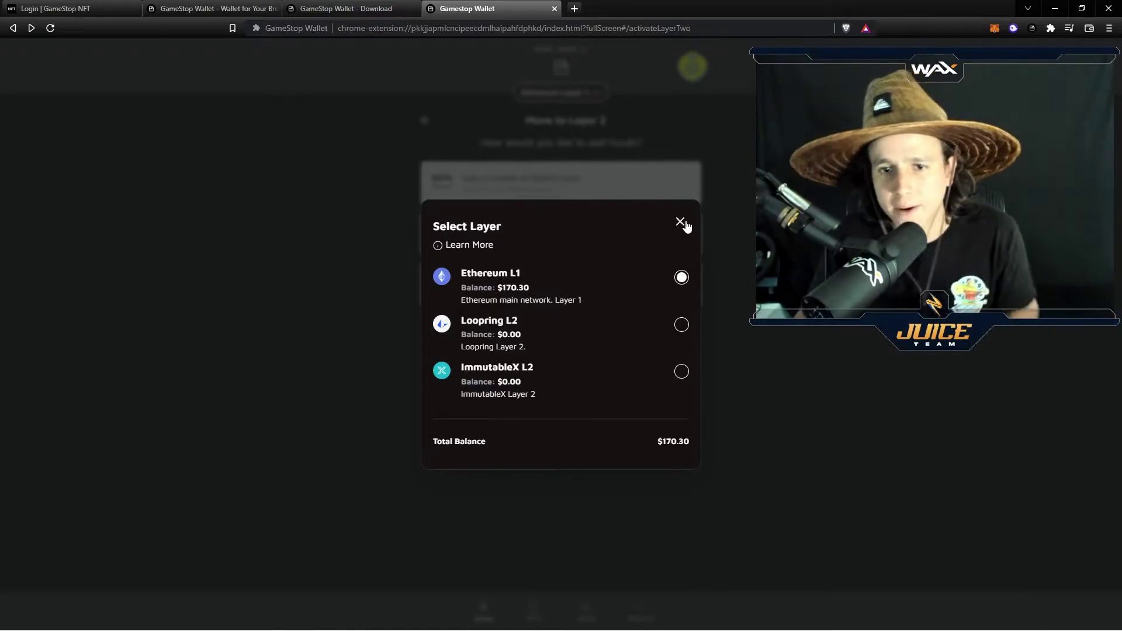
{"action": "left_click", "coordinate": [680, 223]}
Move 0.05 ETH from Ethereum L1 to Loopring L2 at Fast network speed
{"action": "left_click", "coordinate": [514, 155]}
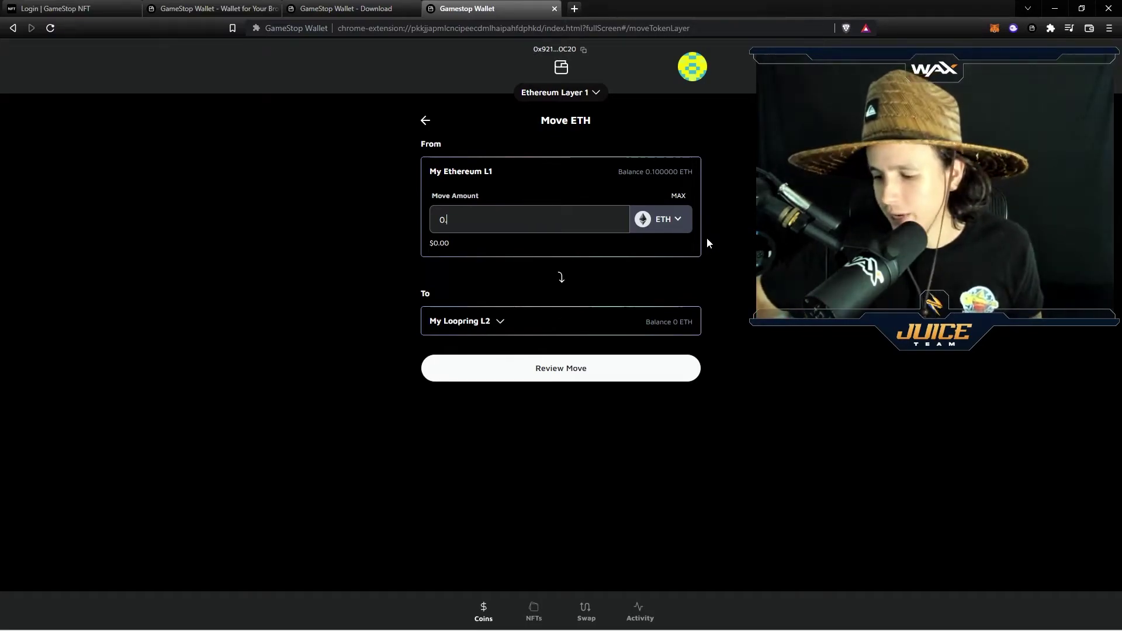
{"action": "type", "text": ".05"}
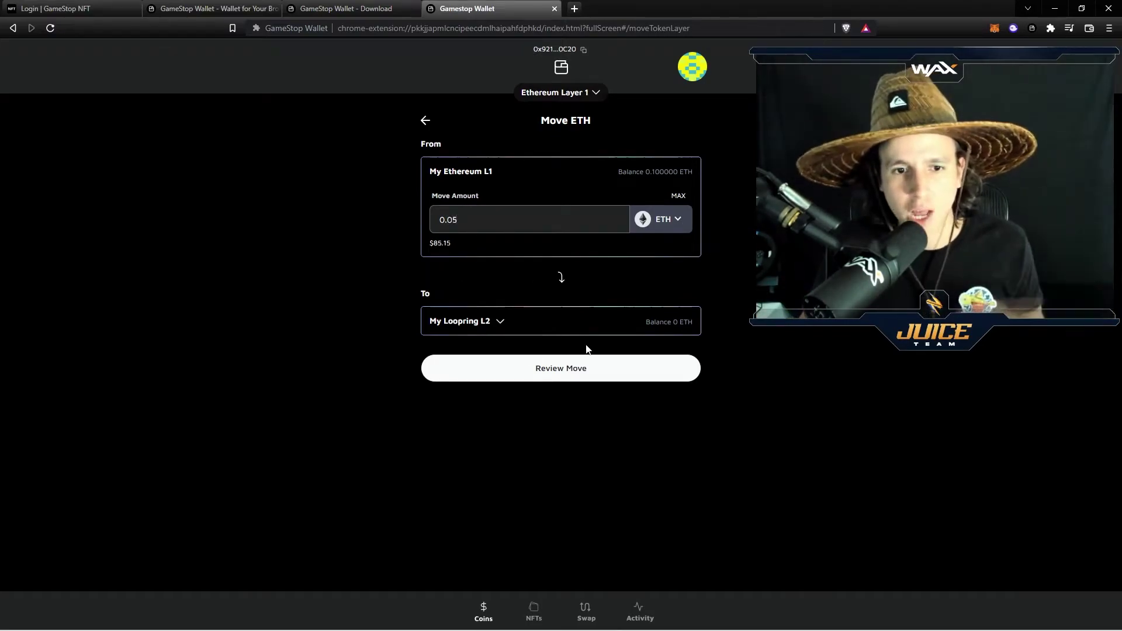
{"action": "left_click", "coordinate": [591, 372]}
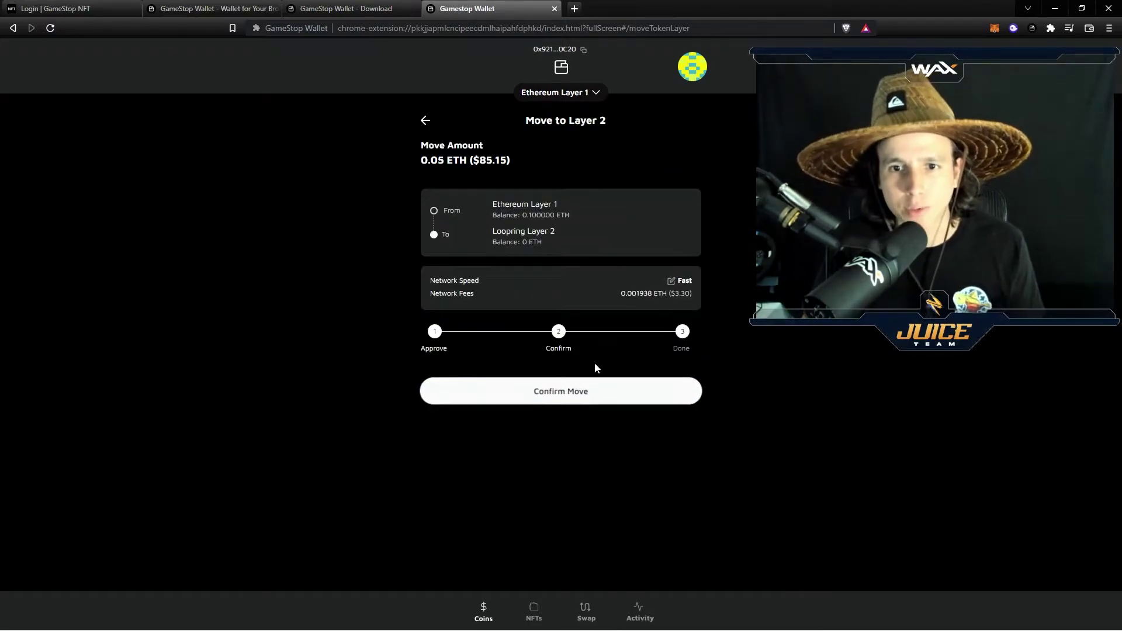
{"action": "left_click", "coordinate": [676, 284]}
{"action": "left_click", "coordinate": [539, 476]}
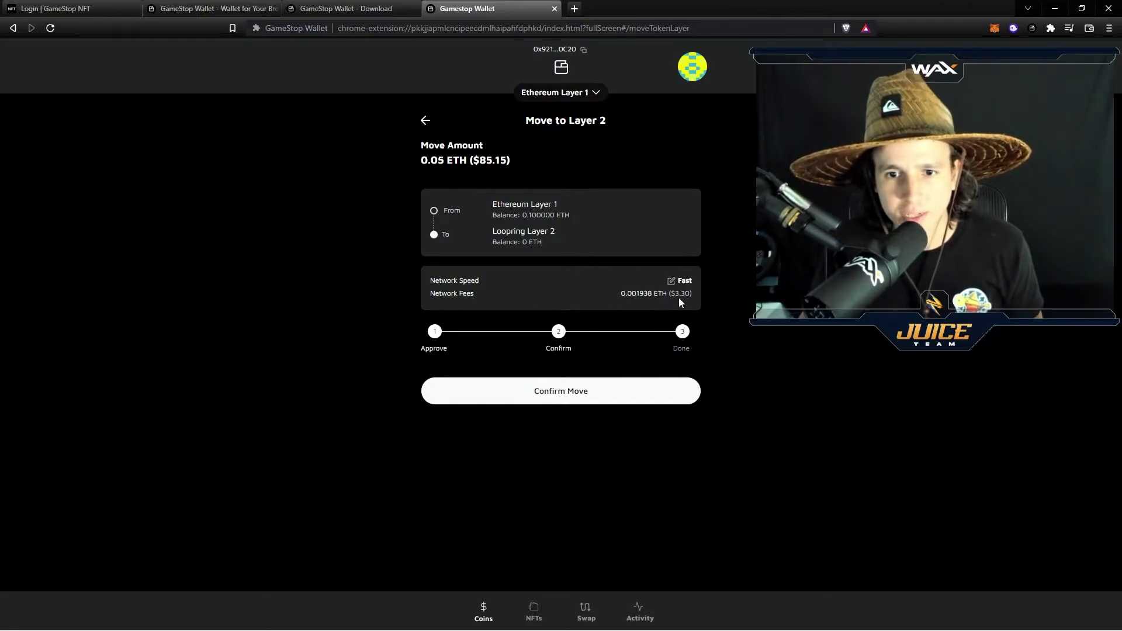
{"action": "left_click", "coordinate": [637, 395]}
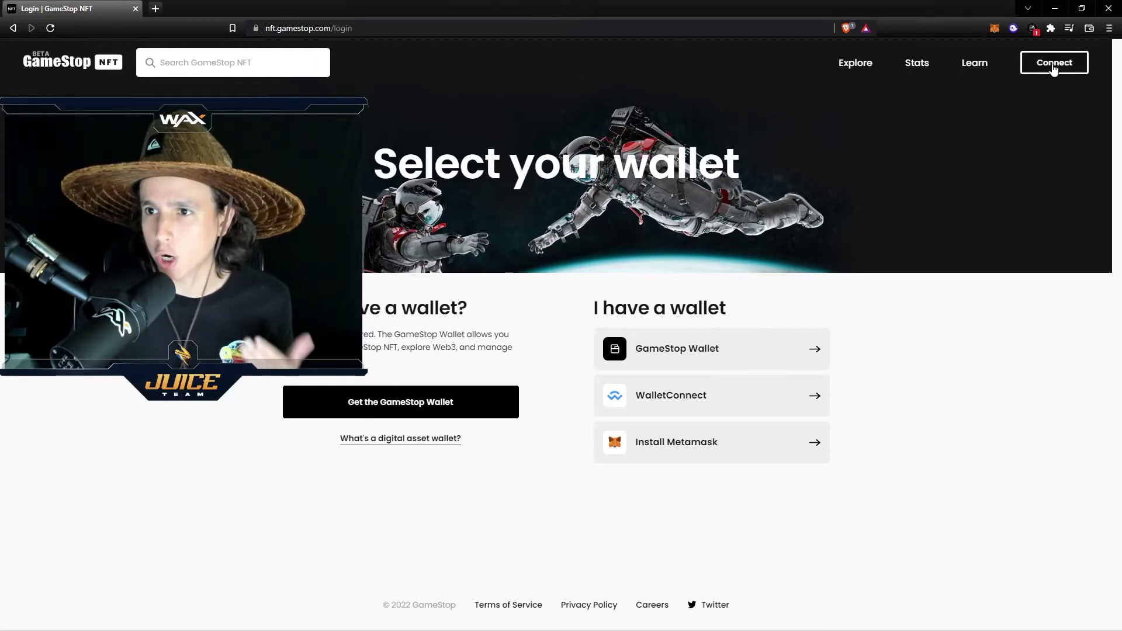
Connect GameStop Wallet to the marketplace and approve the connection request
{"action": "left_click", "coordinate": [1040, 33]}
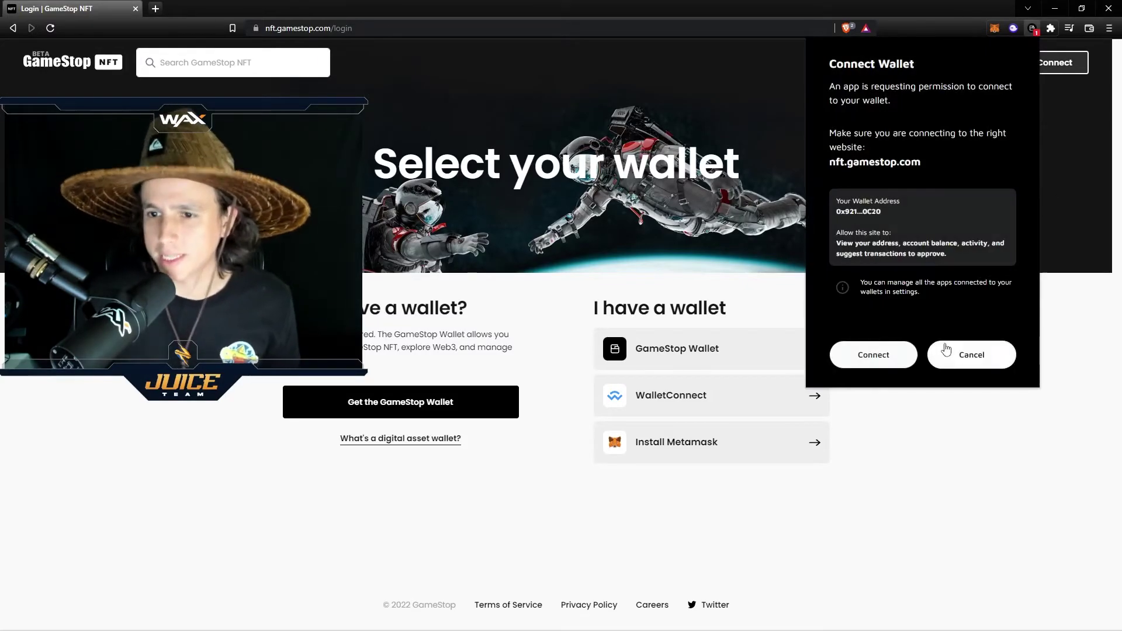
{"action": "left_click", "coordinate": [875, 357]}
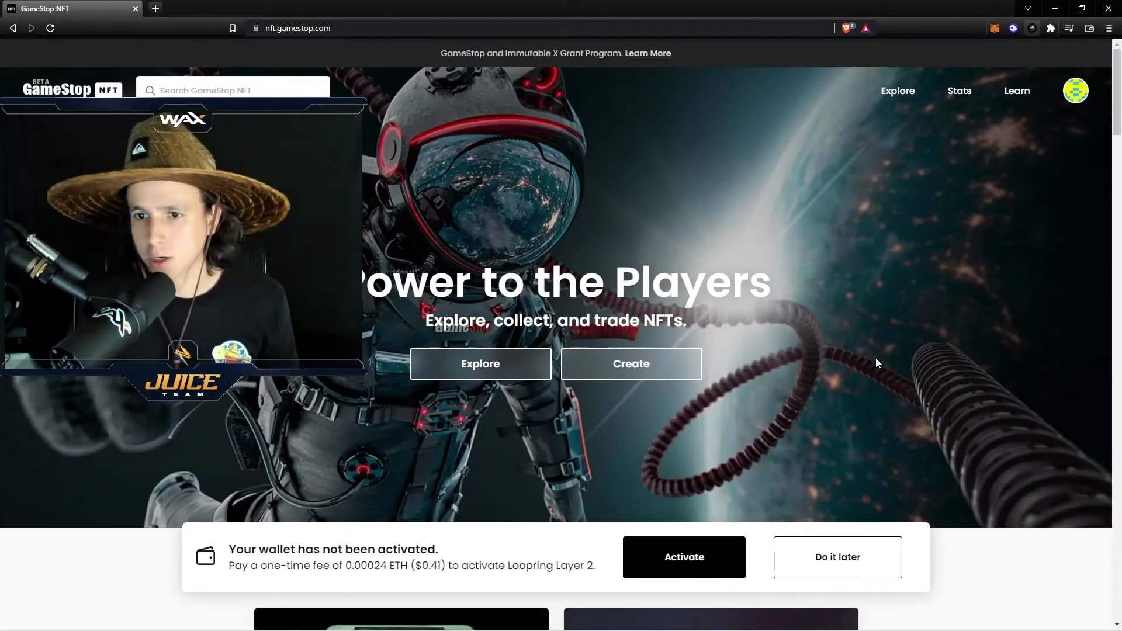
{"action": "scroll", "coordinate": [590, 444], "scroll_direction": "down", "scroll_amount": 5}
{"action": "scroll", "coordinate": [611, 418], "scroll_direction": "up", "scroll_amount": 4}
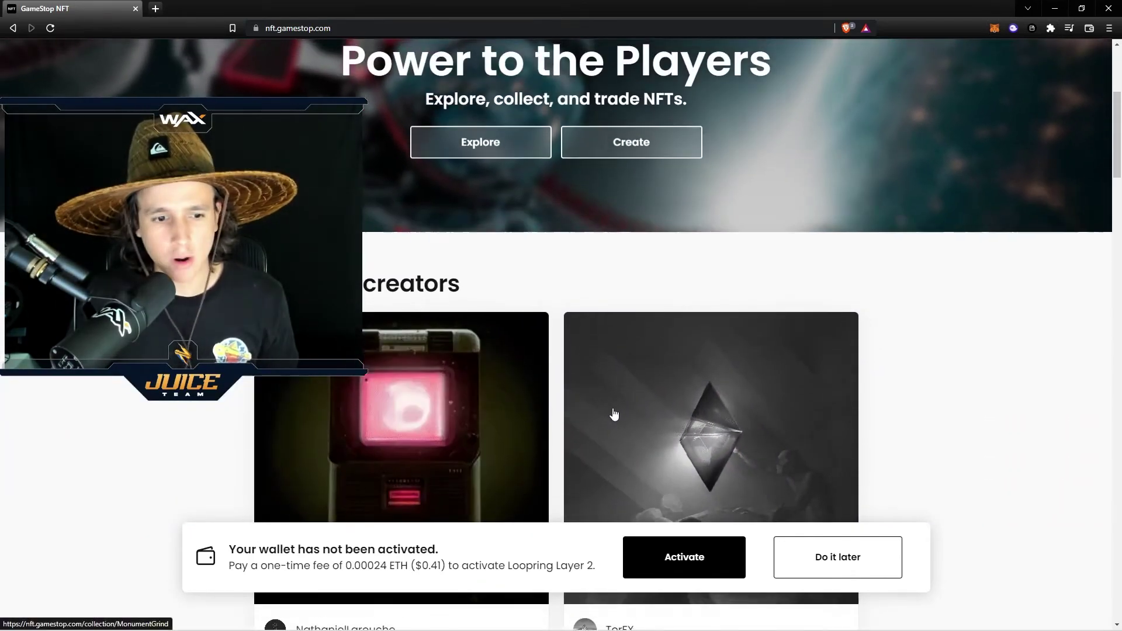
{"action": "scroll", "coordinate": [623, 432], "scroll_direction": "down", "scroll_amount": 2}
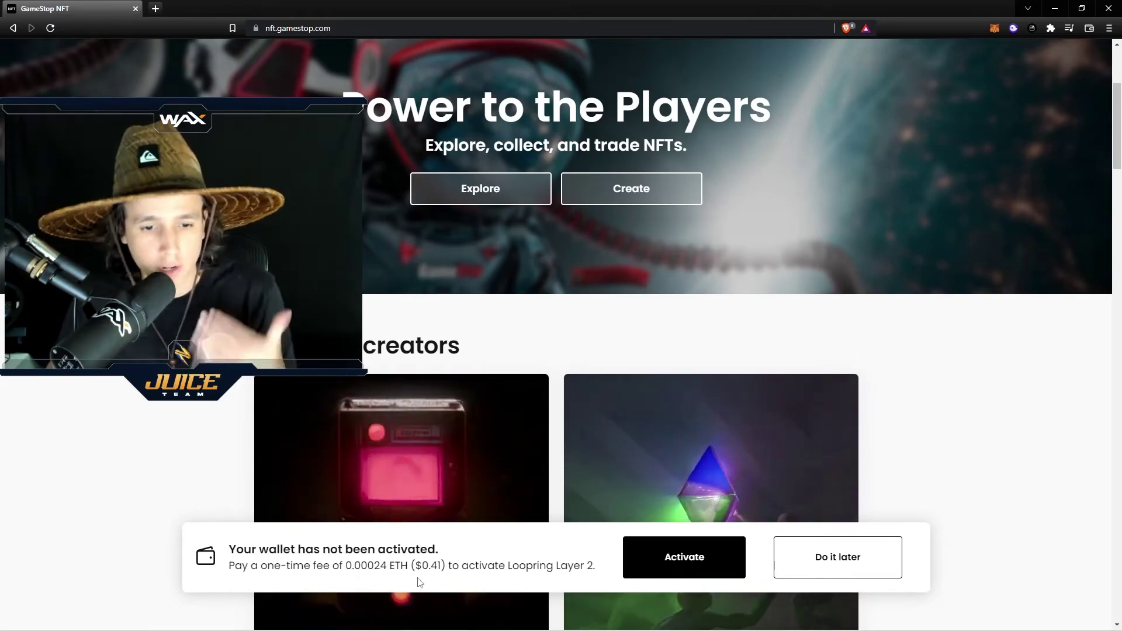
Activate the wallet on Loopring Layer 2 by paying the 0.00024 ETH fee
{"action": "left_click", "coordinate": [663, 562]}
{"action": "left_click", "coordinate": [601, 438]}
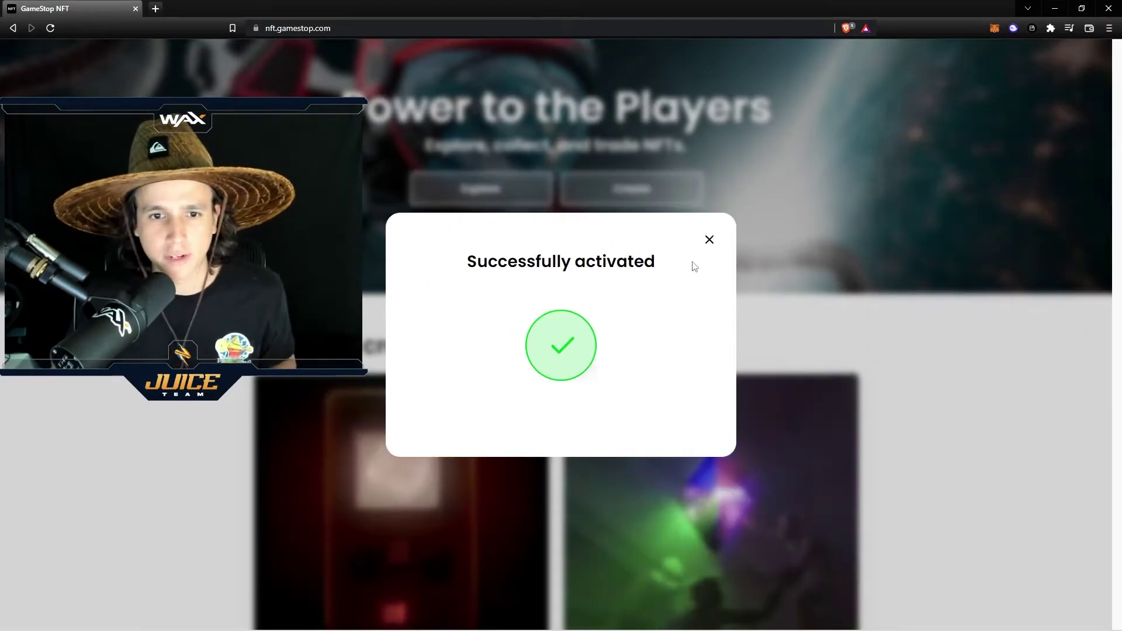
{"action": "left_click", "coordinate": [709, 241]}
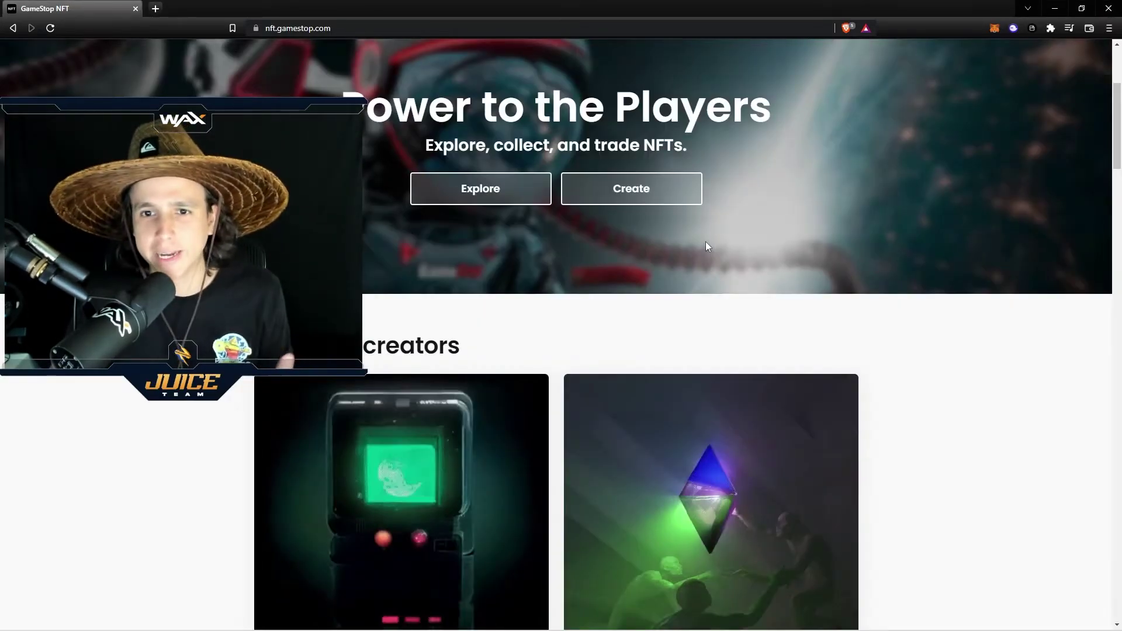
{"action": "scroll", "coordinate": [658, 321], "scroll_direction": "up", "scroll_amount": 3}
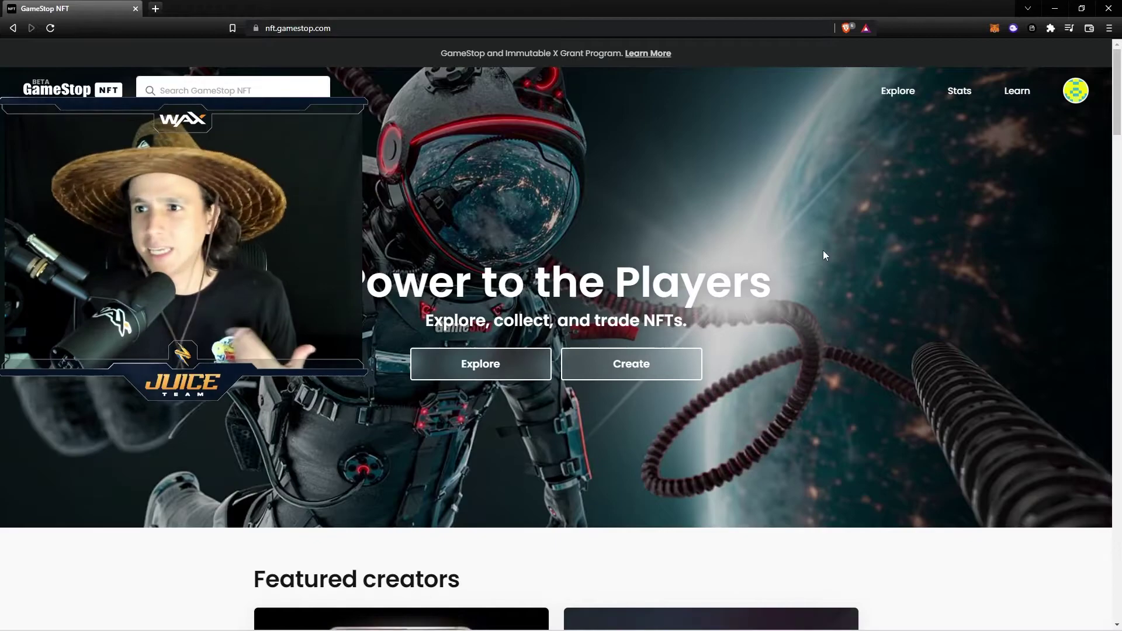
Open Explore and browse the individual NFTs listing
{"action": "left_click", "coordinate": [513, 379]}
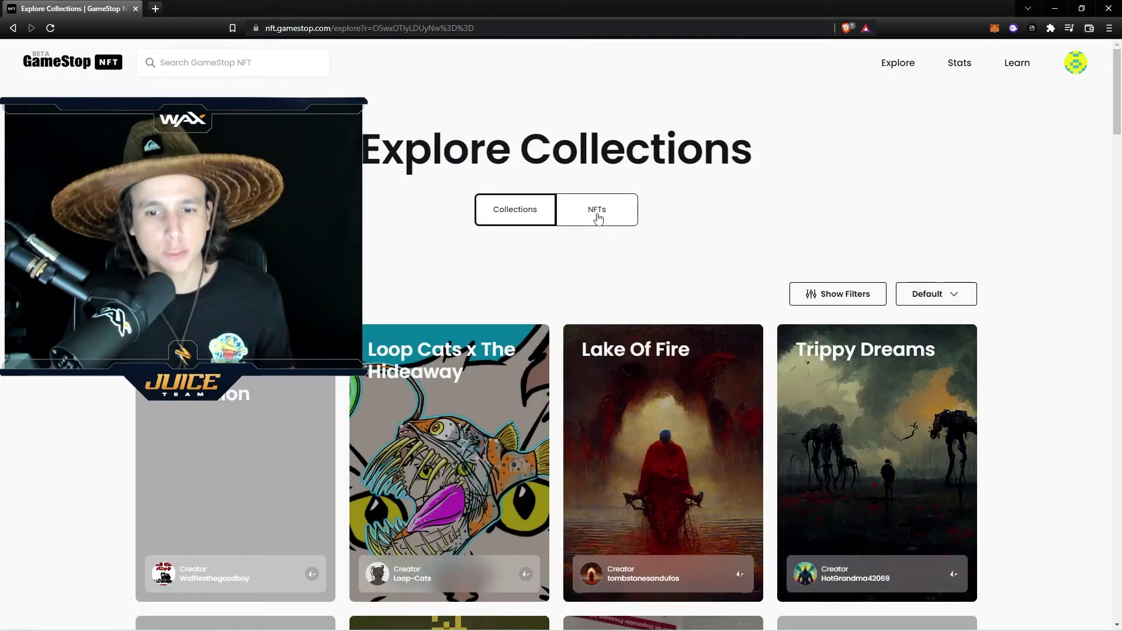
{"action": "left_click", "coordinate": [598, 219]}
{"action": "scroll", "coordinate": [796, 314], "scroll_direction": "down", "scroll_amount": 1}
{"action": "scroll", "coordinate": [796, 314], "scroll_direction": "down", "scroll_amount": 3}
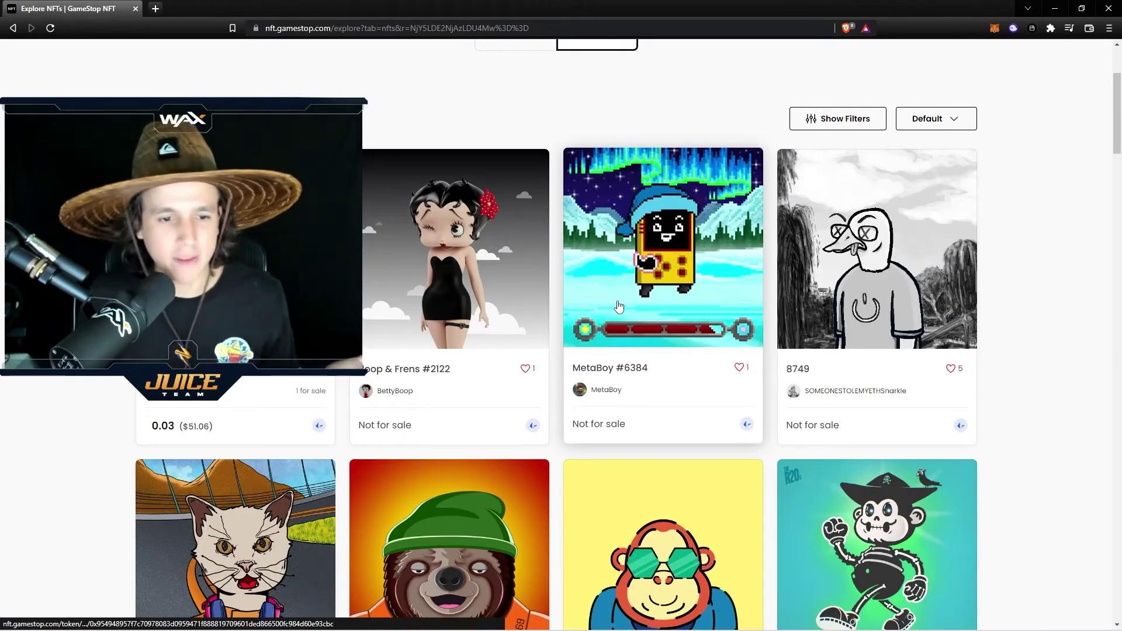
{"action": "scroll", "coordinate": [620, 307], "scroll_direction": "down", "scroll_amount": 3}
{"action": "scroll", "coordinate": [479, 374], "scroll_direction": "up", "scroll_amount": 4}
{"action": "scroll", "coordinate": [467, 388], "scroll_direction": "down", "scroll_amount": 1}
View the Boop & Frens creator profile, then return to the collections list
{"action": "left_click", "coordinate": [403, 392]}
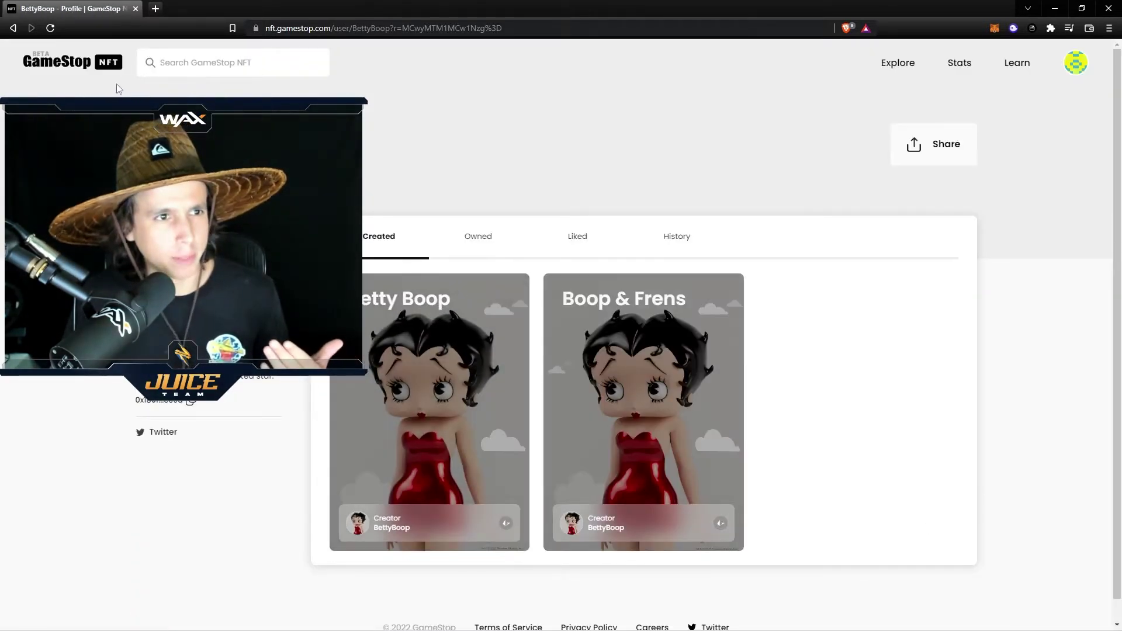
{"action": "left_click", "coordinate": [13, 31]}
{"action": "scroll", "coordinate": [292, 383], "scroll_direction": "down", "scroll_amount": 3}
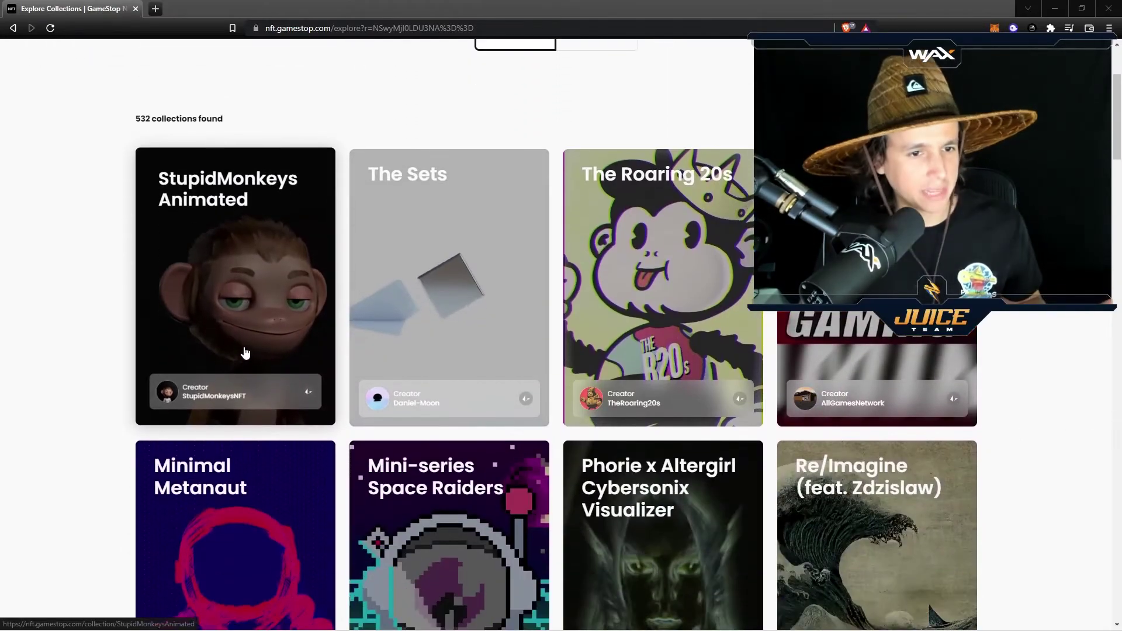
Open the StupidMonkeys Animated collection and sort it by Lowest Price
{"action": "left_click", "coordinate": [226, 325]}
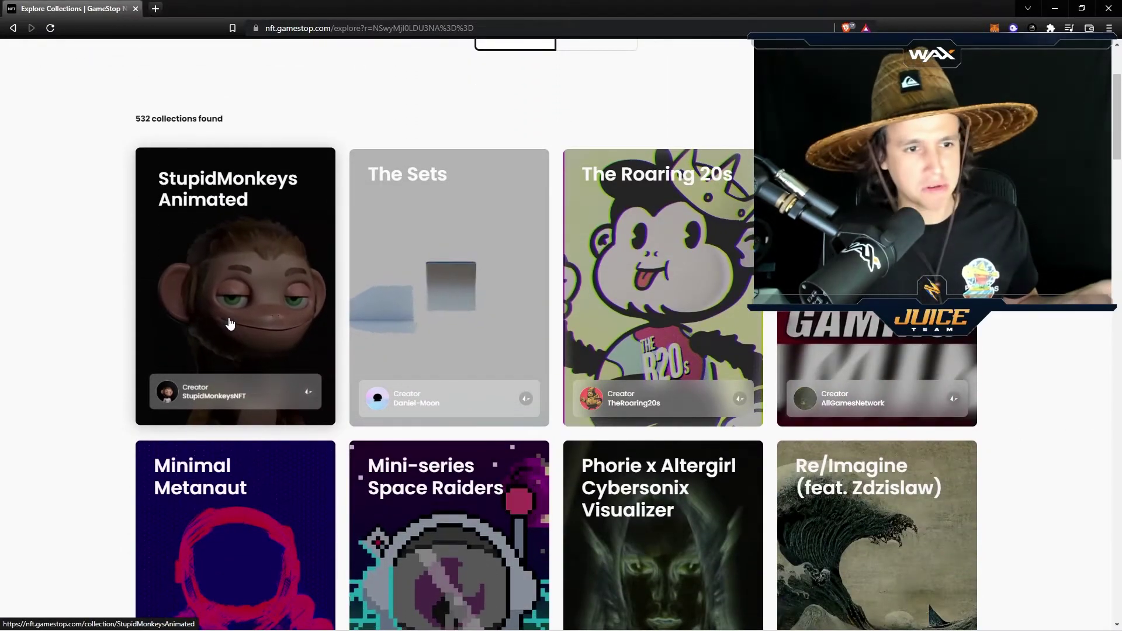
{"action": "scroll", "coordinate": [497, 357], "scroll_direction": "down", "scroll_amount": 2}
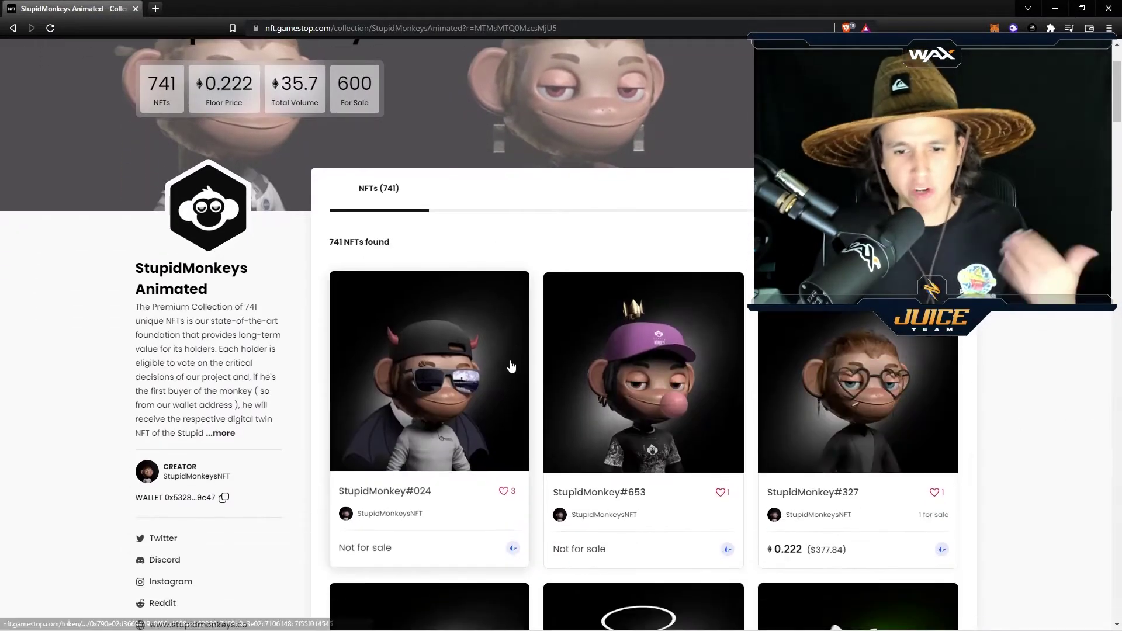
{"action": "scroll", "coordinate": [523, 375], "scroll_direction": "down", "scroll_amount": 8}
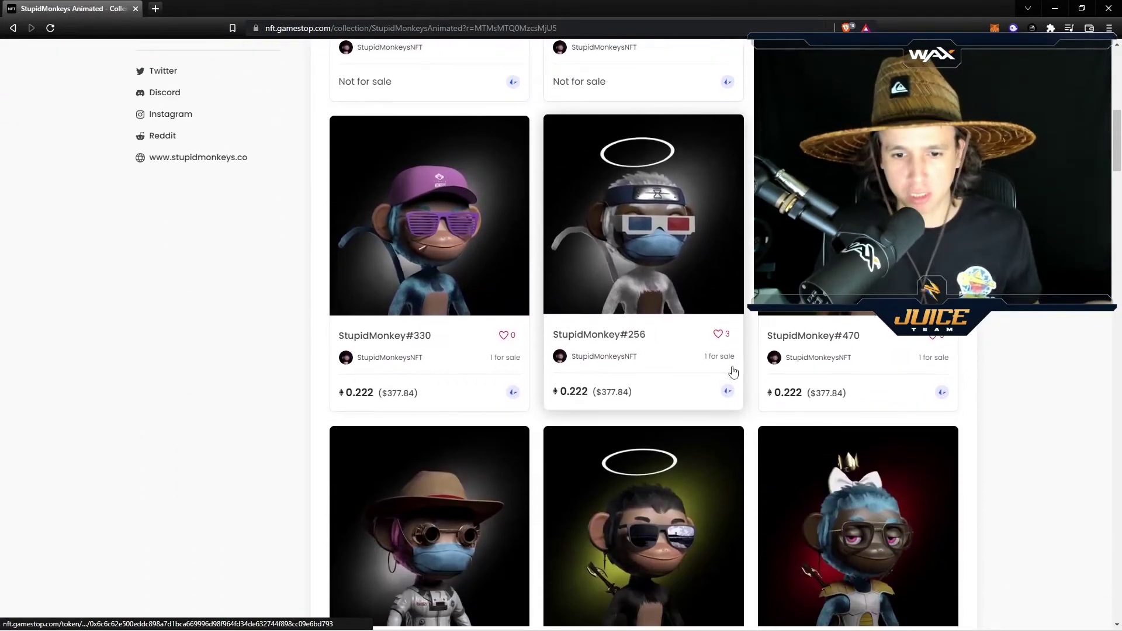
{"action": "scroll", "coordinate": [733, 373], "scroll_direction": "up", "scroll_amount": 10}
{"action": "left_click", "coordinate": [908, 358]}
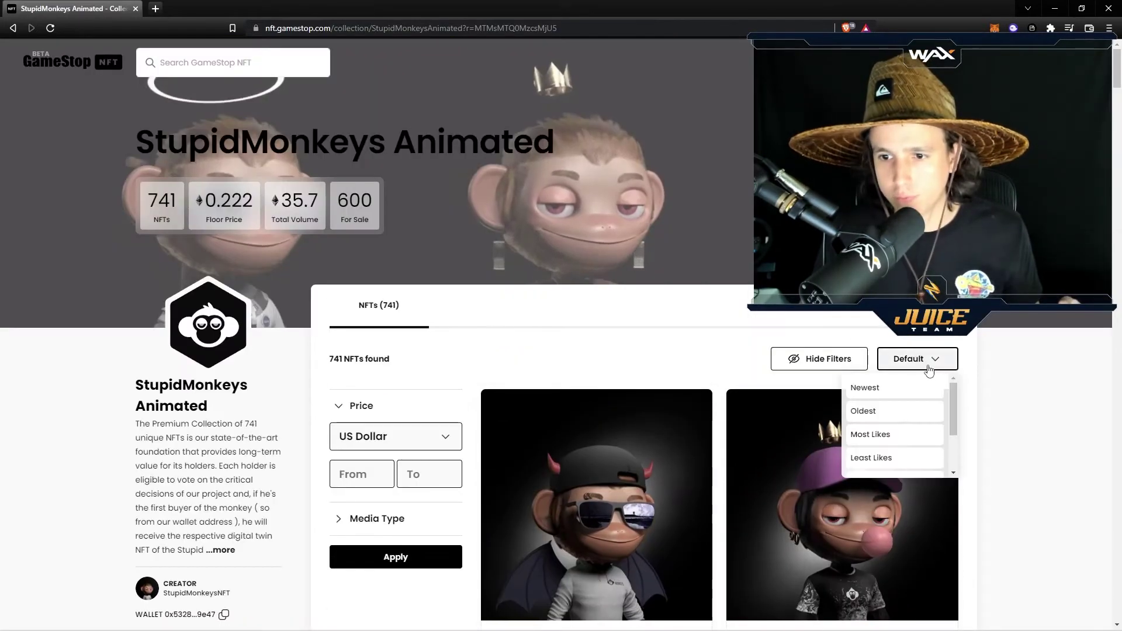
{"action": "scroll", "coordinate": [925, 437], "scroll_direction": "down", "scroll_amount": 2}
{"action": "left_click", "coordinate": [926, 439]}
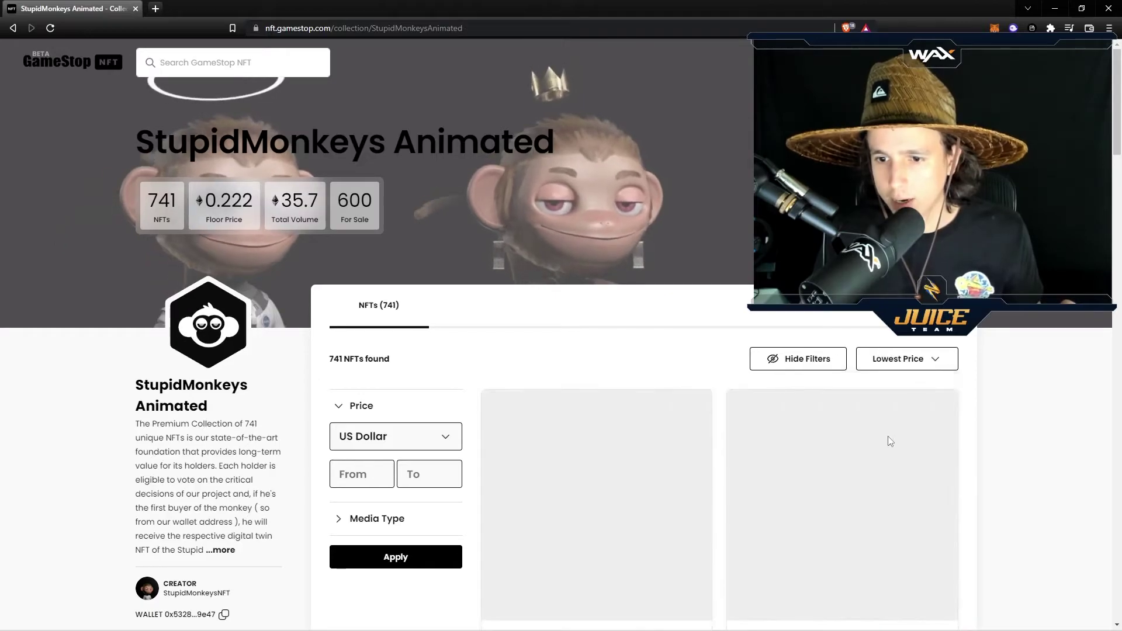
{"action": "scroll", "coordinate": [734, 408], "scroll_direction": "down", "scroll_amount": 6}
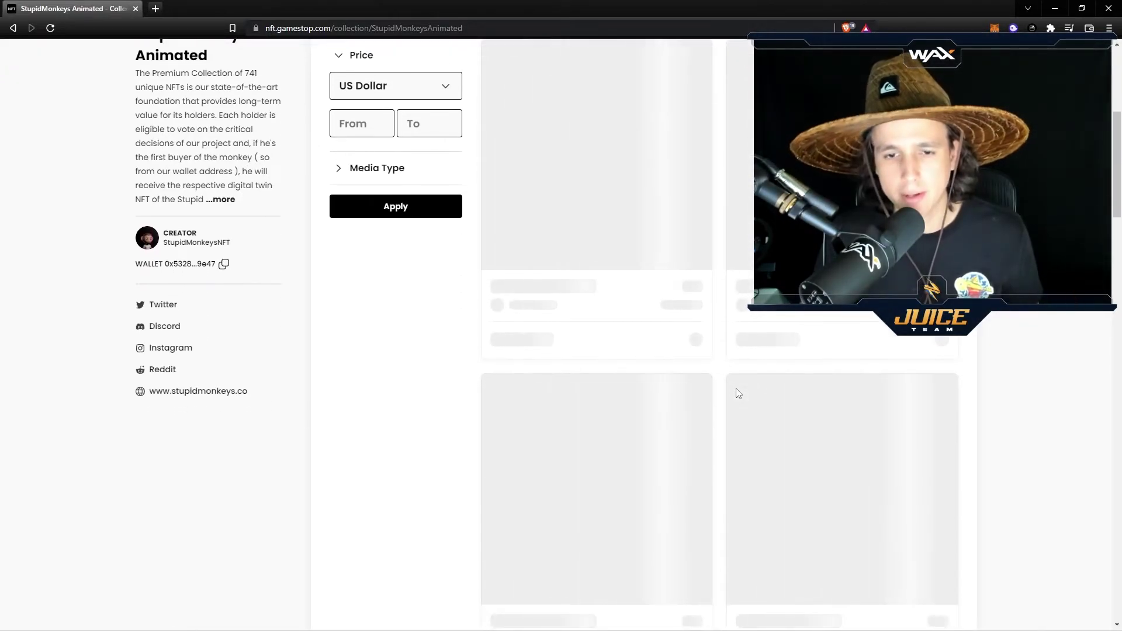
{"action": "scroll", "coordinate": [691, 409], "scroll_direction": "up", "scroll_amount": 2}
{"action": "scroll", "coordinate": [692, 408], "scroll_direction": "down", "scroll_amount": 3}
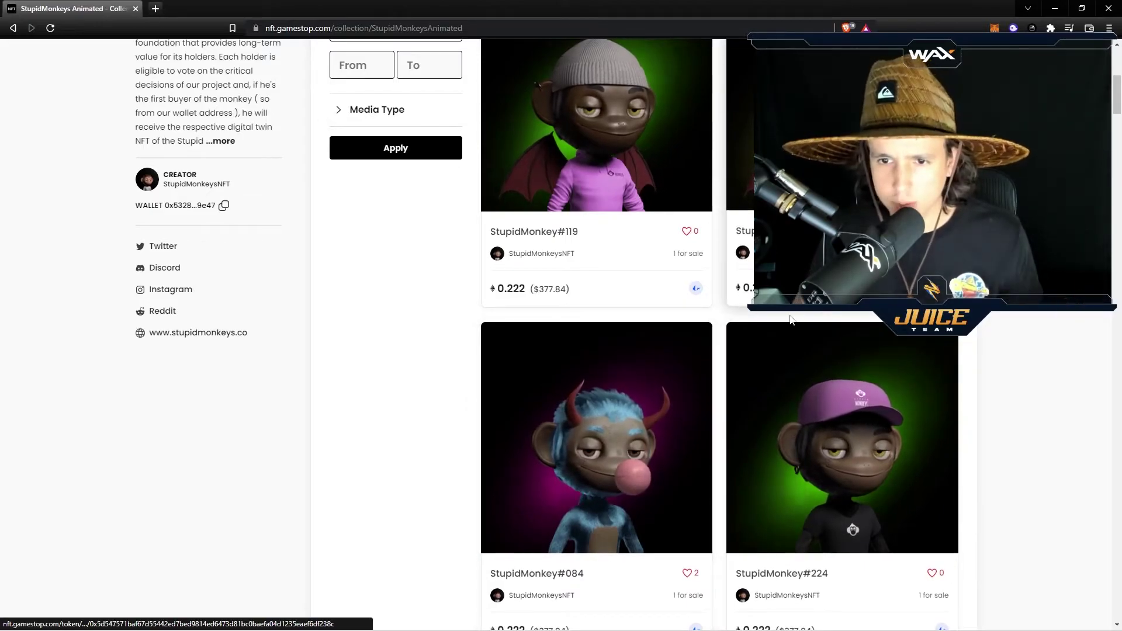
{"action": "scroll", "coordinate": [784, 381], "scroll_direction": "down", "scroll_amount": 3}
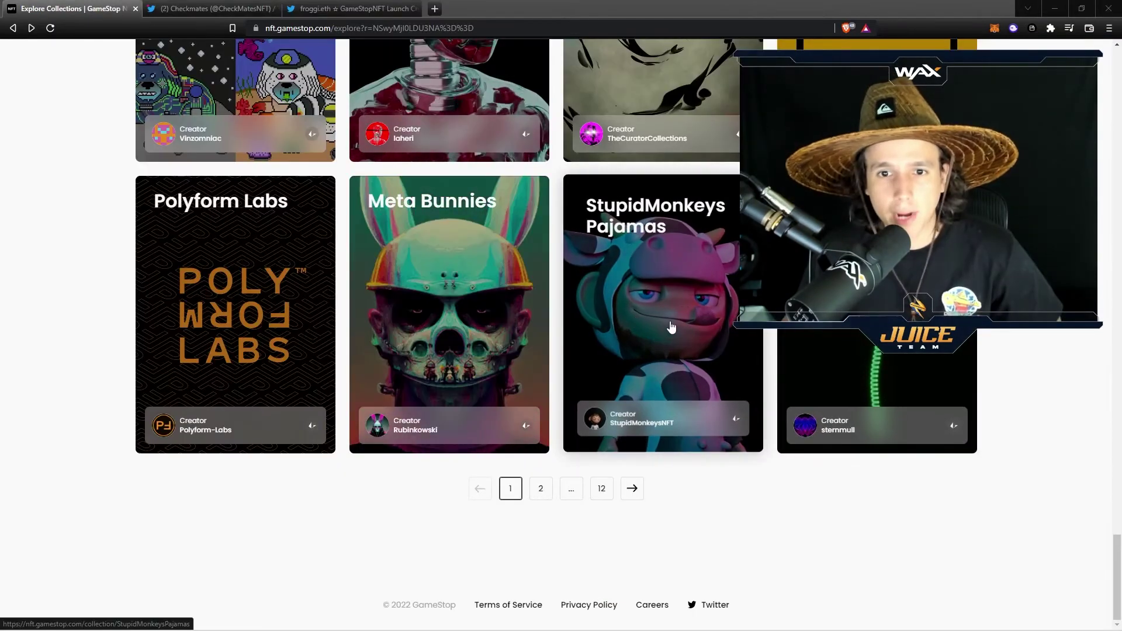
{"action": "scroll", "coordinate": [702, 380], "scroll_direction": "up", "scroll_amount": 1}
{"action": "scroll", "coordinate": [643, 404], "scroll_direction": "up", "scroll_amount": 1}
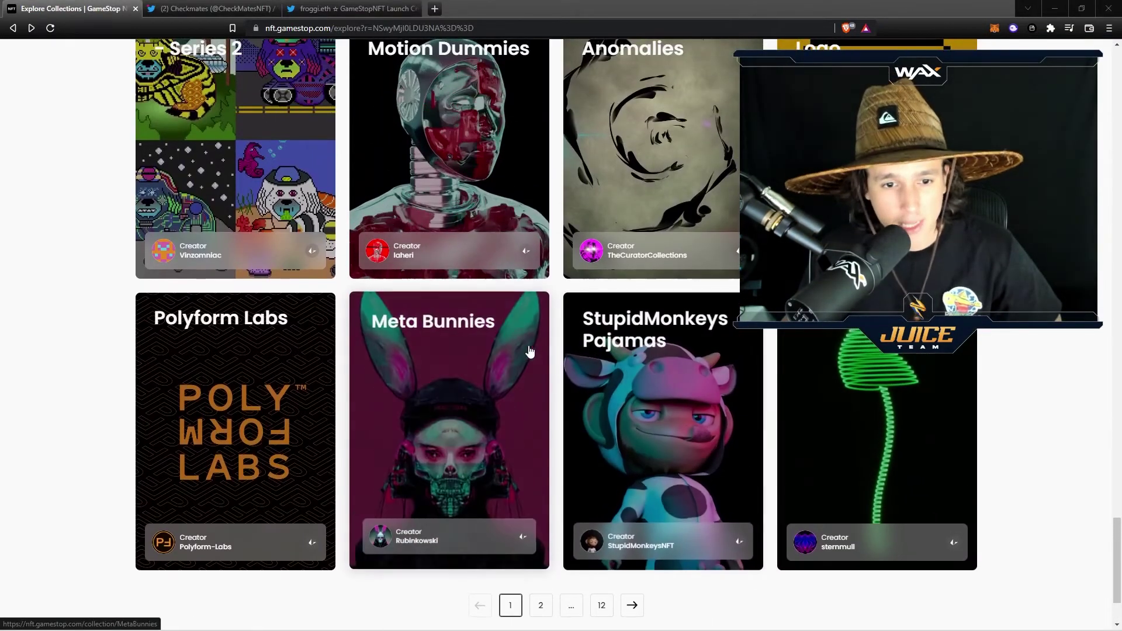
Open the StupidMonkeys Pajamas collection and look through its NFTs
{"action": "left_click", "coordinate": [700, 420]}
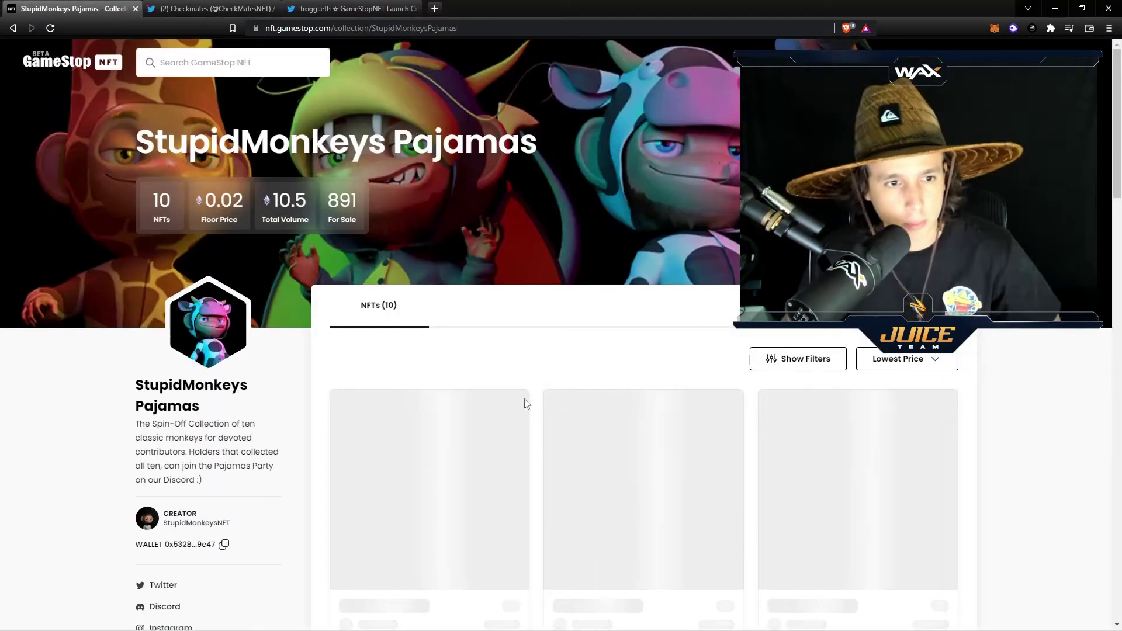
{"action": "scroll", "coordinate": [682, 456], "scroll_direction": "down", "scroll_amount": 4}
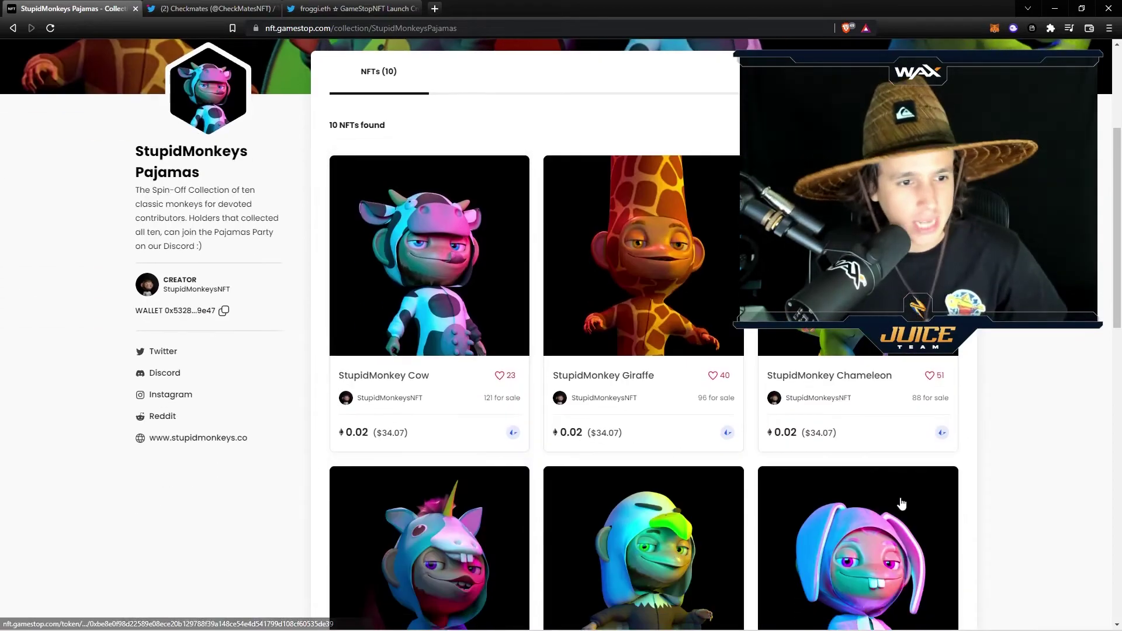
{"action": "scroll", "coordinate": [460, 426], "scroll_direction": "up", "scroll_amount": 2}
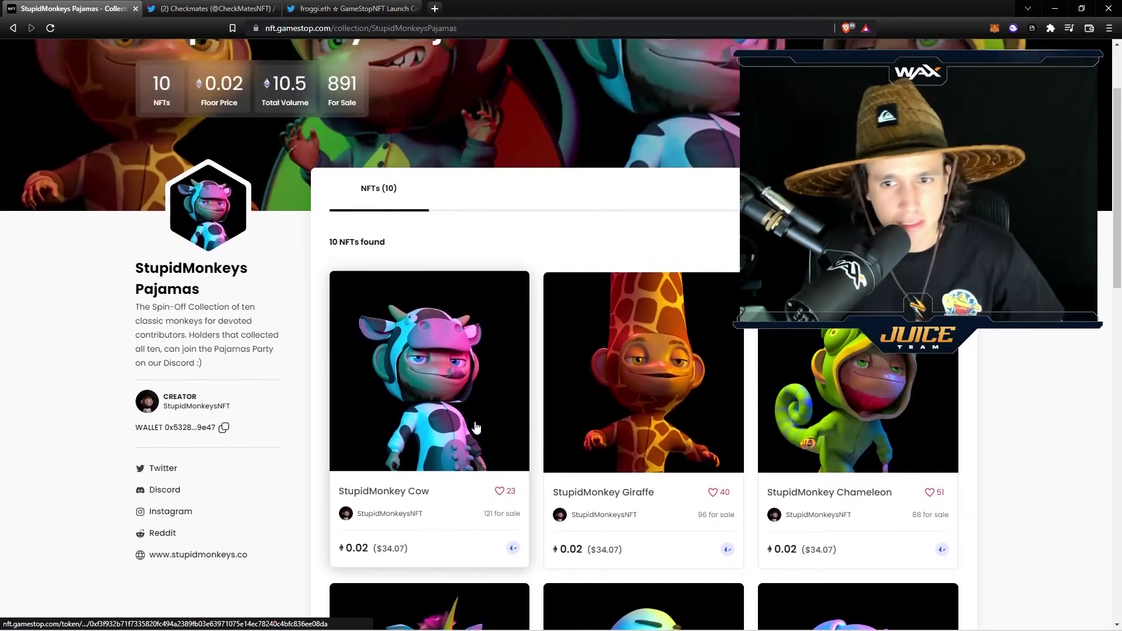
{"action": "scroll", "coordinate": [481, 426], "scroll_direction": "down", "scroll_amount": 3}
{"action": "scroll", "coordinate": [476, 429], "scroll_direction": "up", "scroll_amount": 1}
{"action": "scroll", "coordinate": [476, 428], "scroll_direction": "up", "scroll_amount": 1}
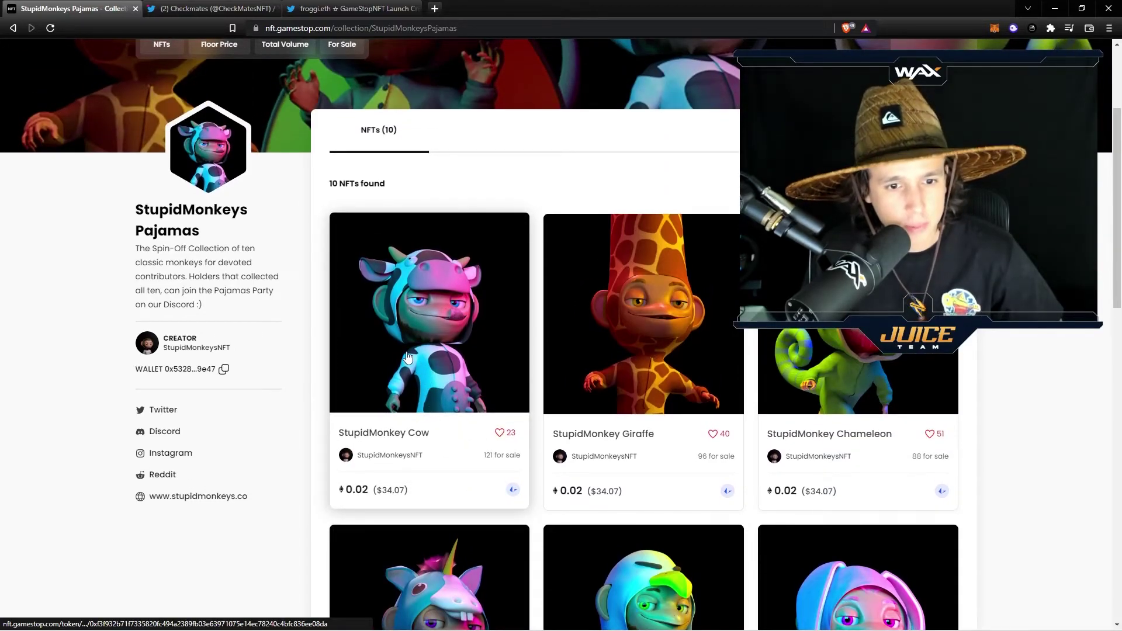
{"action": "scroll", "coordinate": [439, 365], "scroll_direction": "down", "scroll_amount": 1}
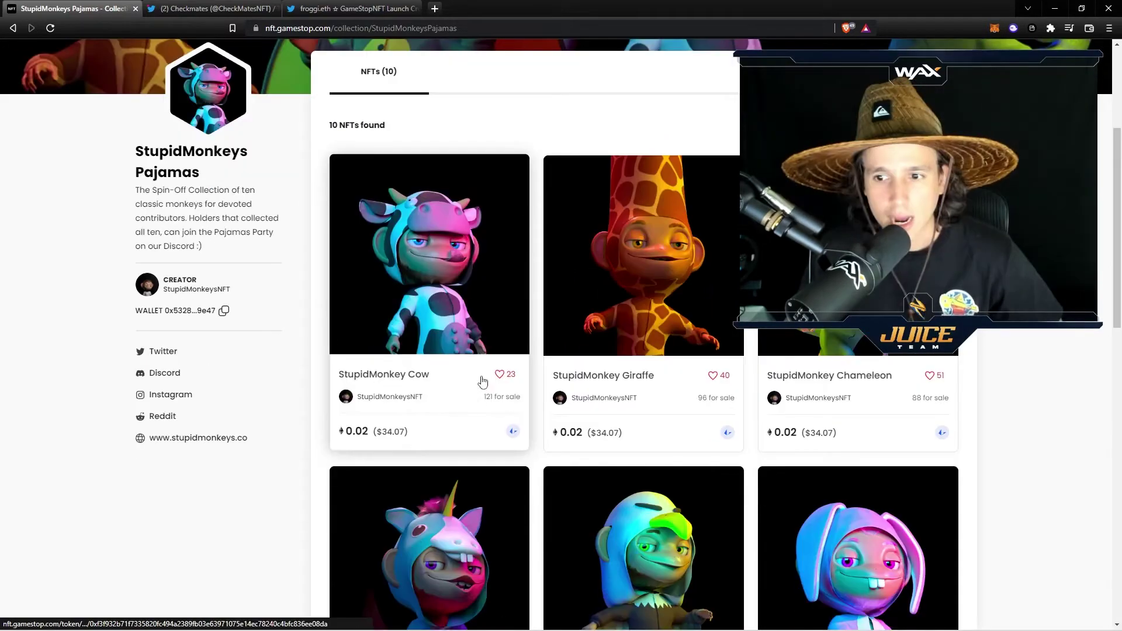
Buy the StupidMonkey Cow for 0.02 ETH, signing the payment in GameStop Wallet
{"action": "left_click", "coordinate": [446, 320]}
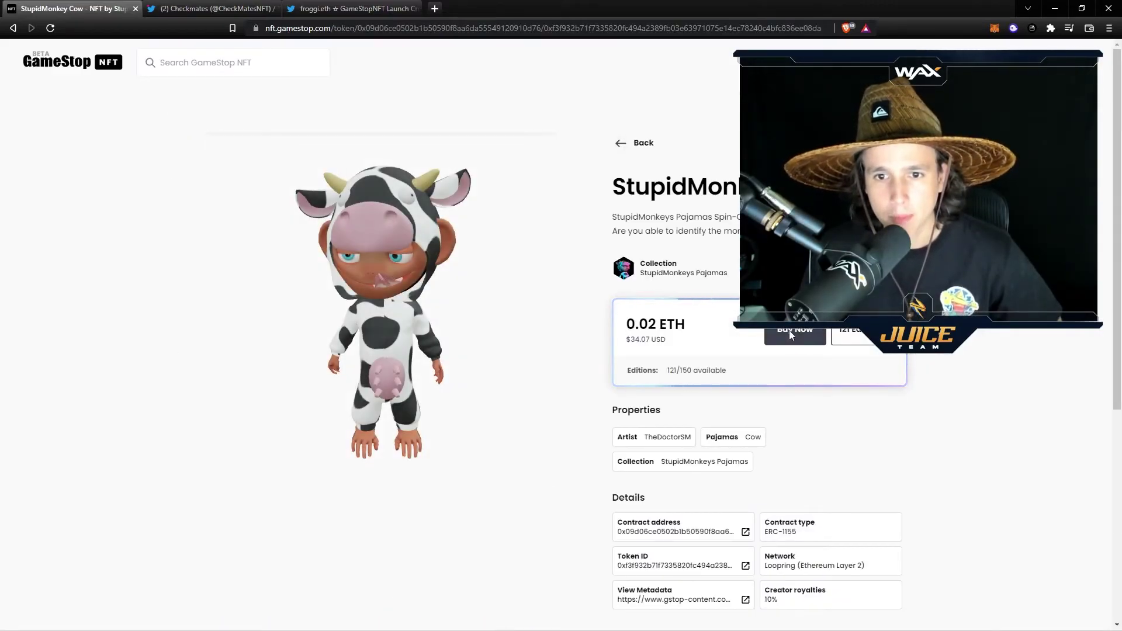
{"action": "left_click", "coordinate": [790, 333]}
{"action": "left_click", "coordinate": [692, 480]}
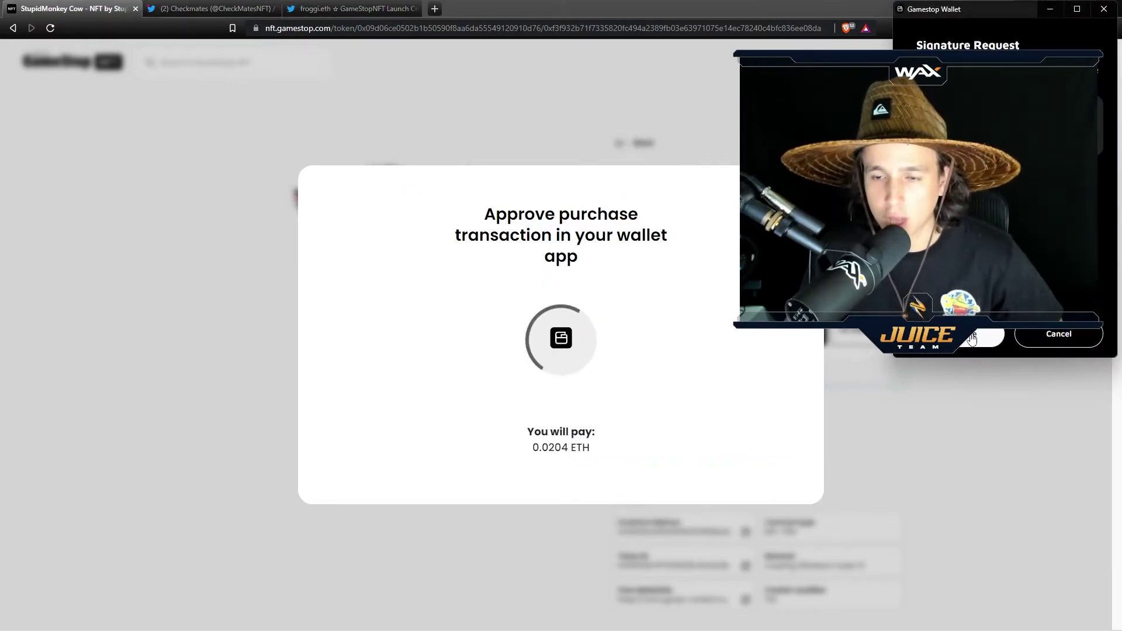
{"action": "left_click", "coordinate": [975, 335]}
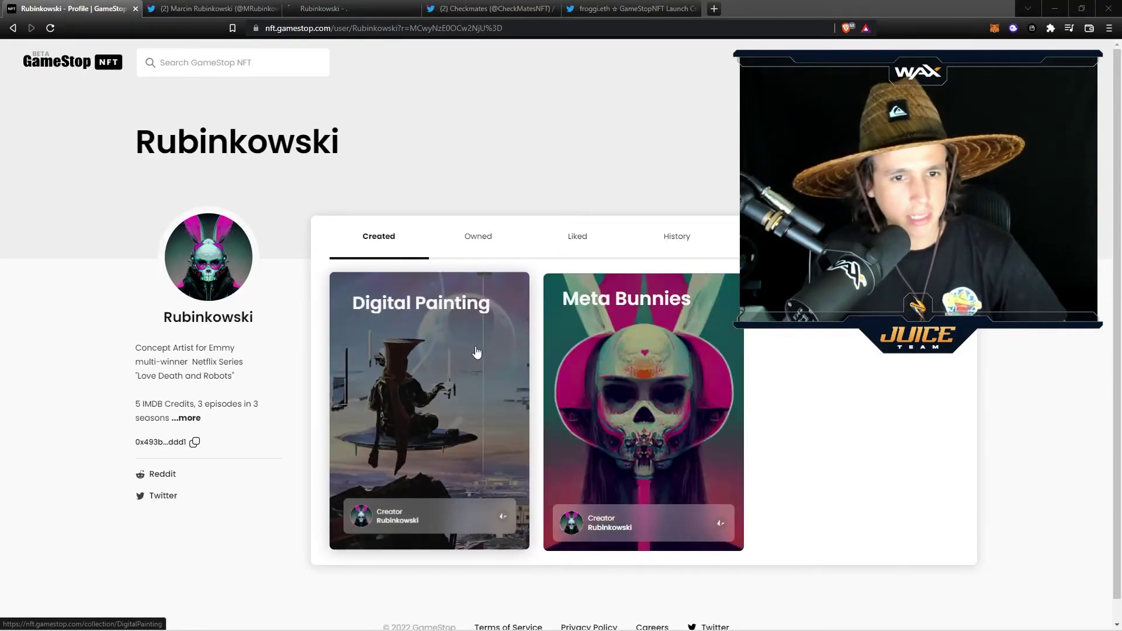
Open Rubinkowski's Digital Painting collection and scroll through its four paintings for sale
{"action": "left_click", "coordinate": [403, 392]}
{"action": "scroll", "coordinate": [515, 419], "scroll_direction": "down", "scroll_amount": 4}
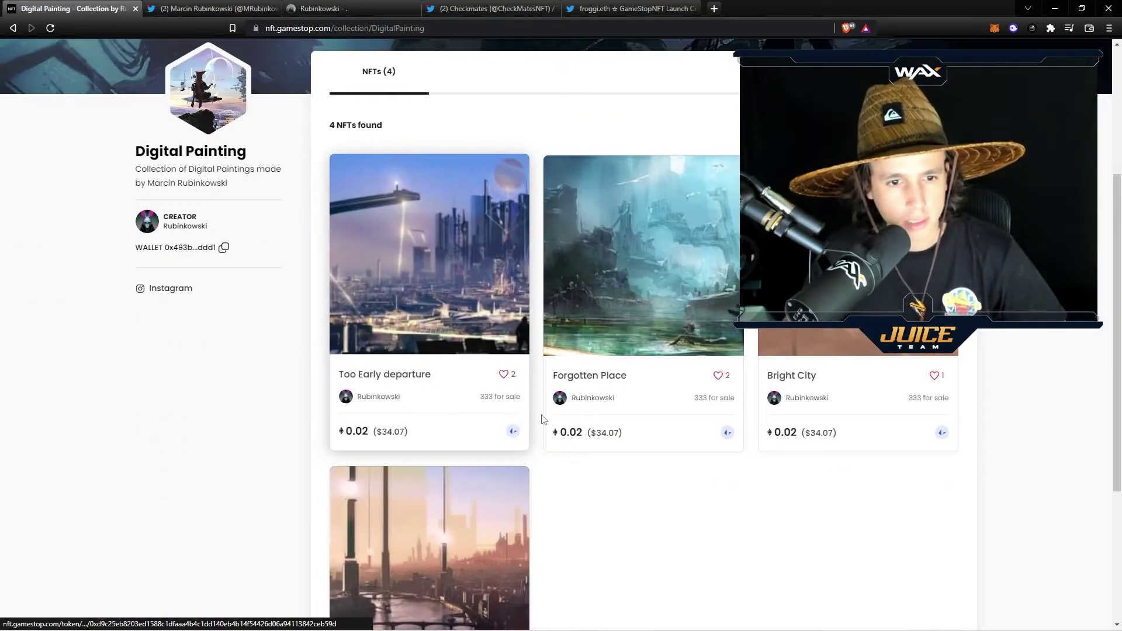
{"action": "scroll", "coordinate": [572, 445], "scroll_direction": "up", "scroll_amount": 3}
{"action": "scroll", "coordinate": [577, 446], "scroll_direction": "down", "scroll_amount": 3}
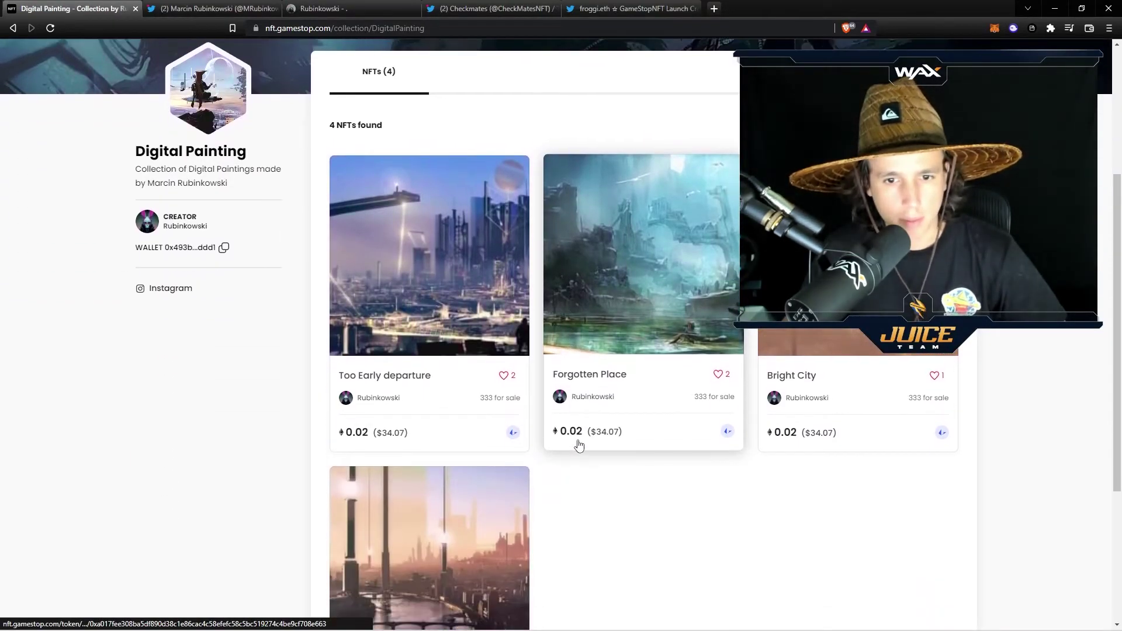
{"action": "scroll", "coordinate": [578, 446], "scroll_direction": "down", "scroll_amount": 3}
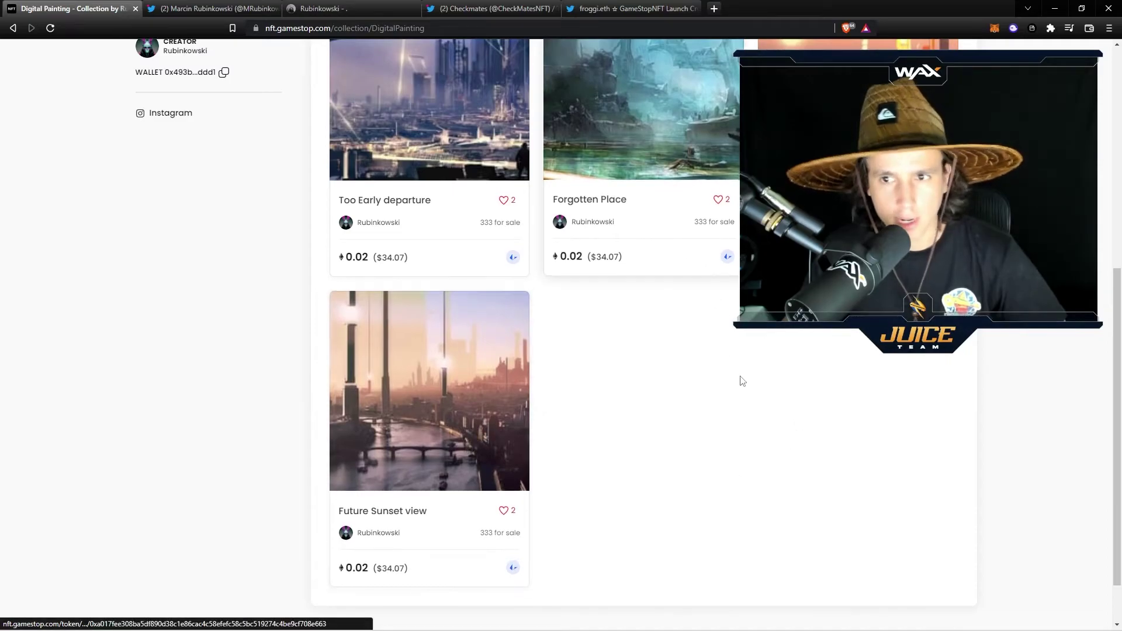
{"action": "scroll", "coordinate": [476, 381], "scroll_direction": "up", "scroll_amount": 3}
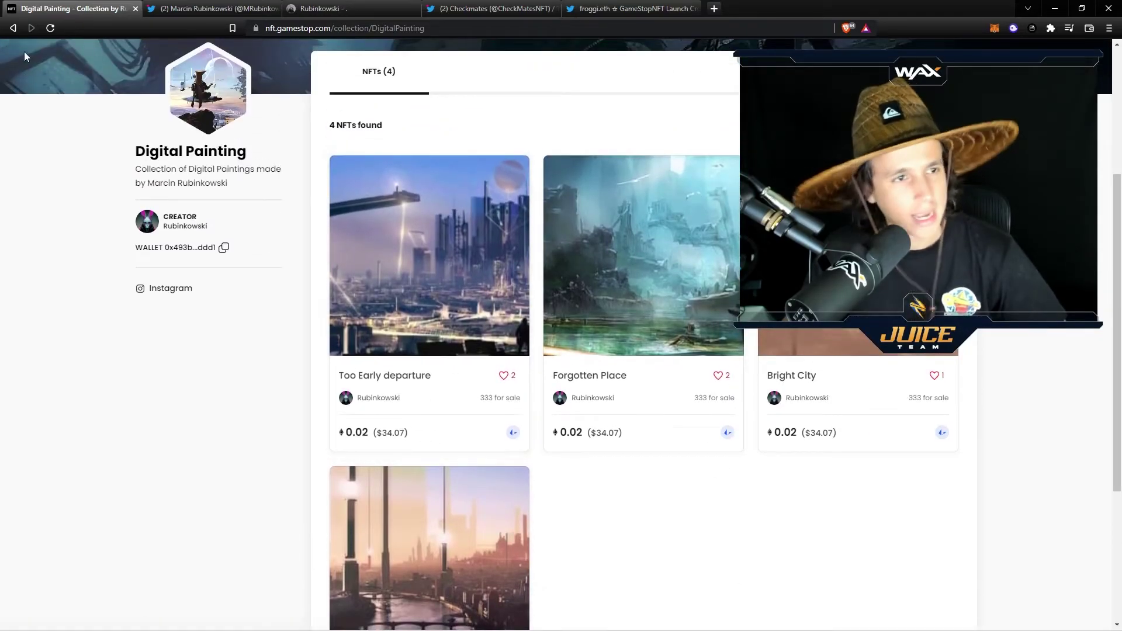
Peek at the Meta Bunnies collection, then return to the Digital Painting collection
{"action": "left_click", "coordinate": [11, 28]}
{"action": "left_click", "coordinate": [643, 468]}
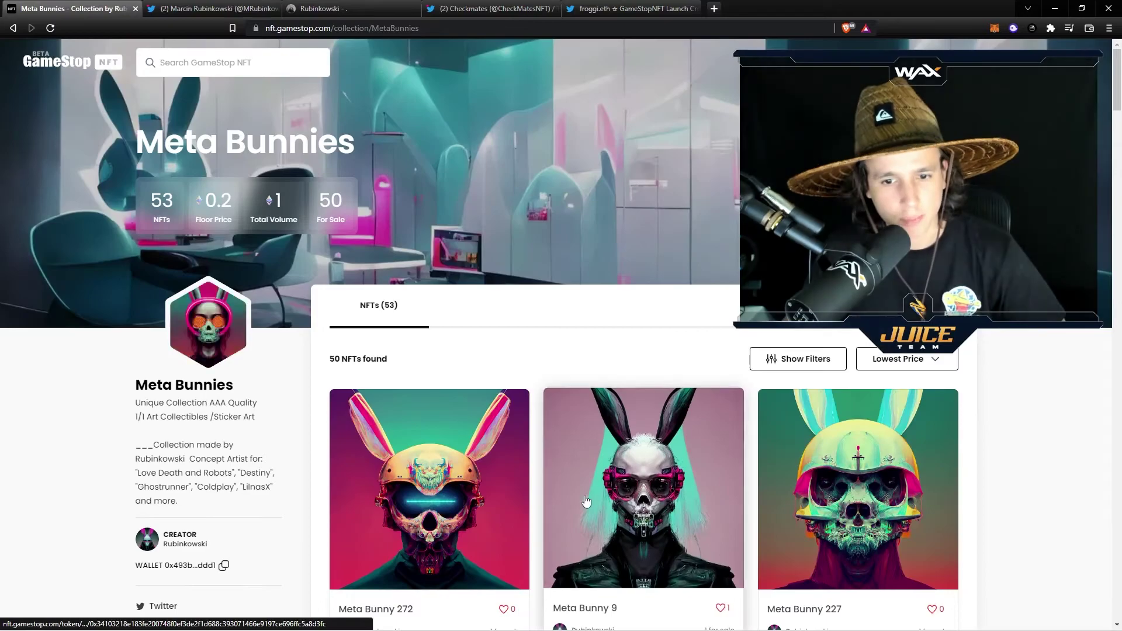
{"action": "scroll", "coordinate": [532, 513], "scroll_direction": "down", "scroll_amount": 5}
{"action": "scroll", "coordinate": [380, 369], "scroll_direction": "up", "scroll_amount": 4}
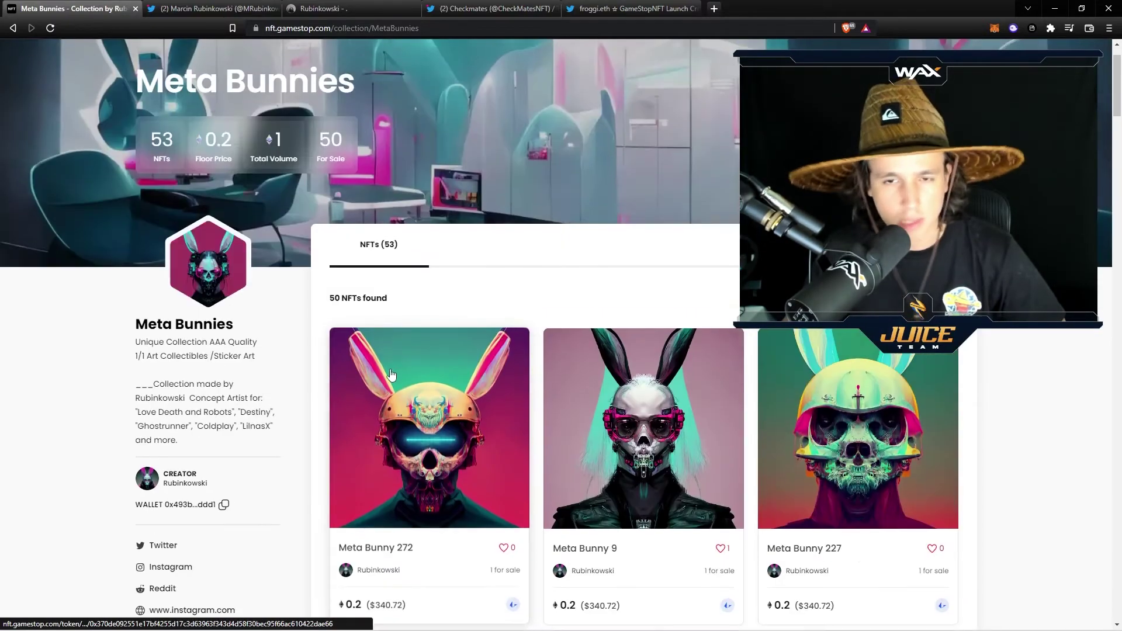
{"action": "left_click", "coordinate": [12, 28]}
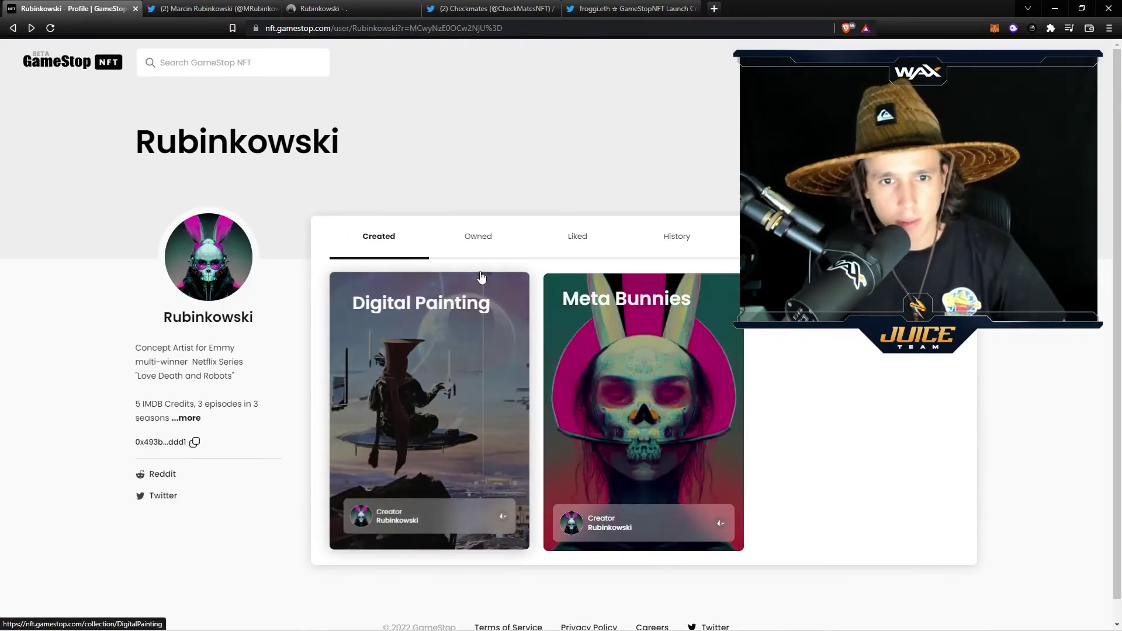
{"action": "left_click", "coordinate": [459, 367]}
{"action": "scroll", "coordinate": [634, 460], "scroll_direction": "down", "scroll_amount": 4}
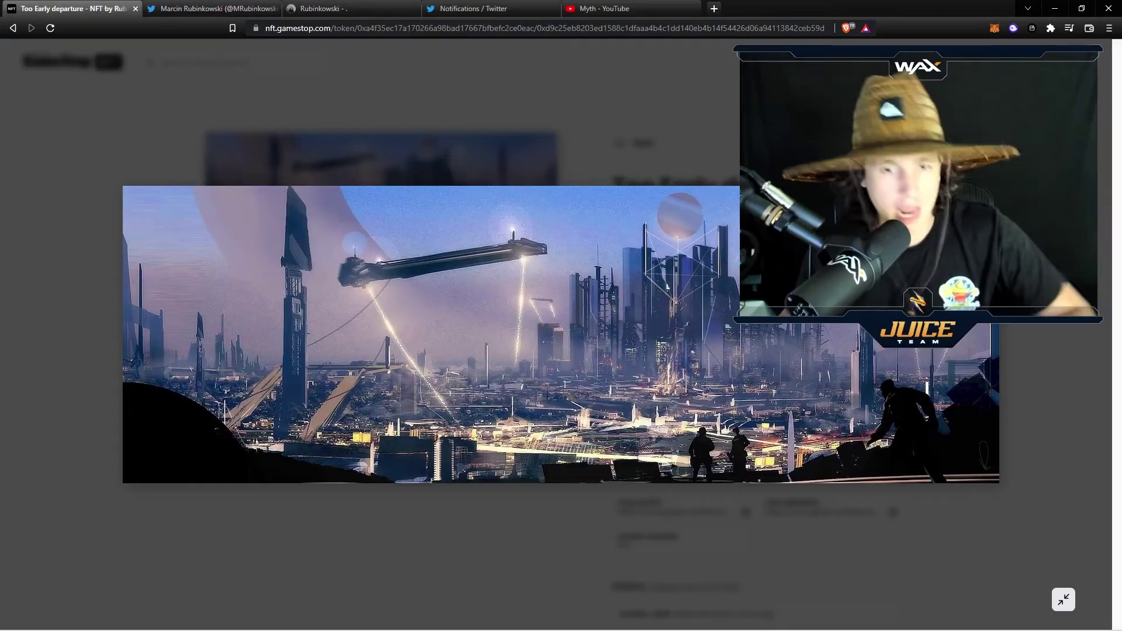
Buy one edition of Too Early departure for 0.02 ETH, signing in GameStop Wallet
{"action": "left_click", "coordinate": [795, 327]}
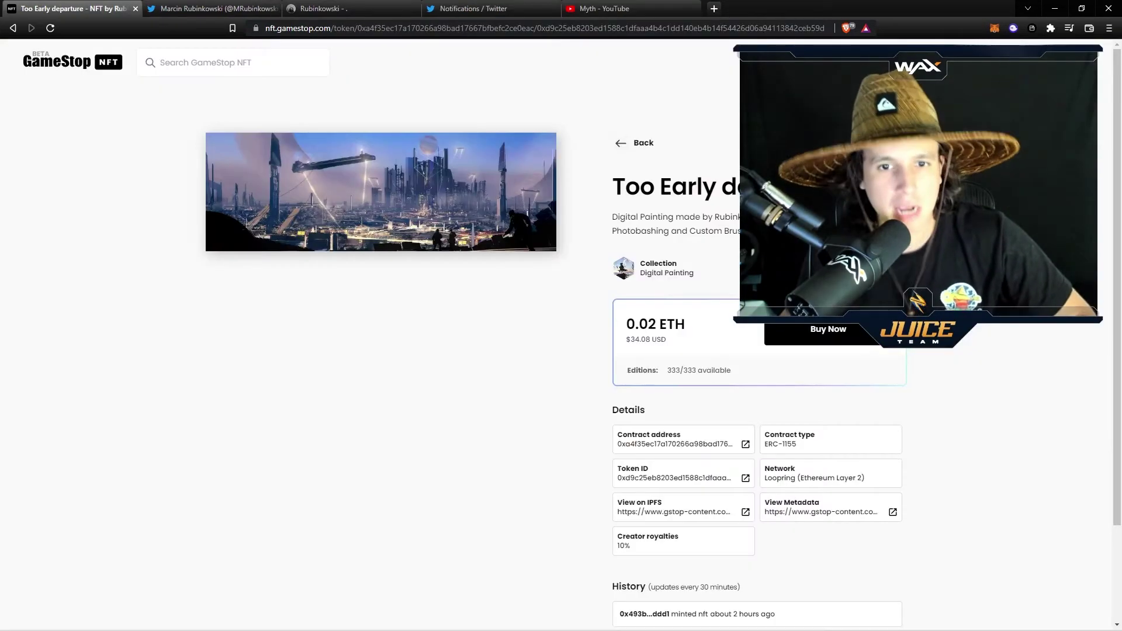
{"action": "left_click", "coordinate": [817, 333]}
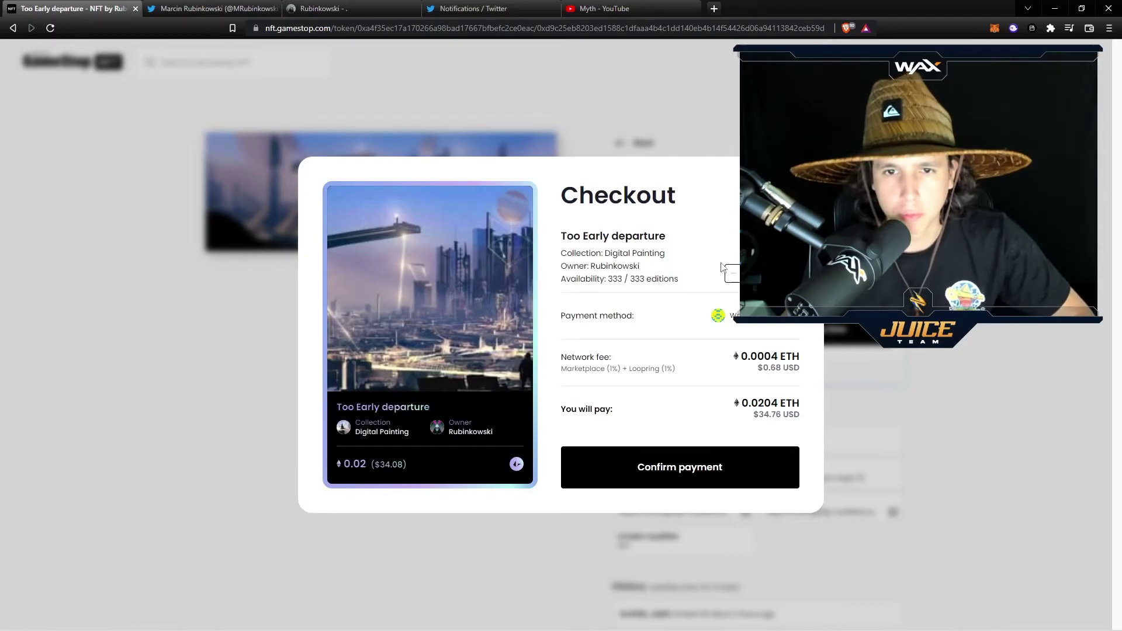
{"action": "left_click", "coordinate": [687, 465]}
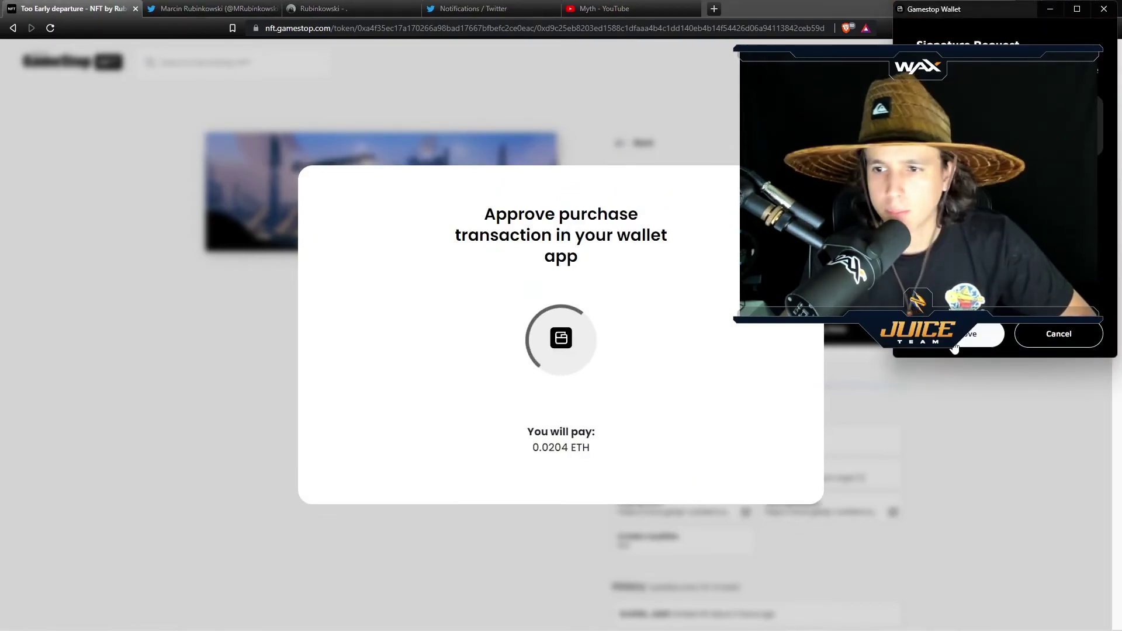
{"action": "left_click", "coordinate": [971, 335]}
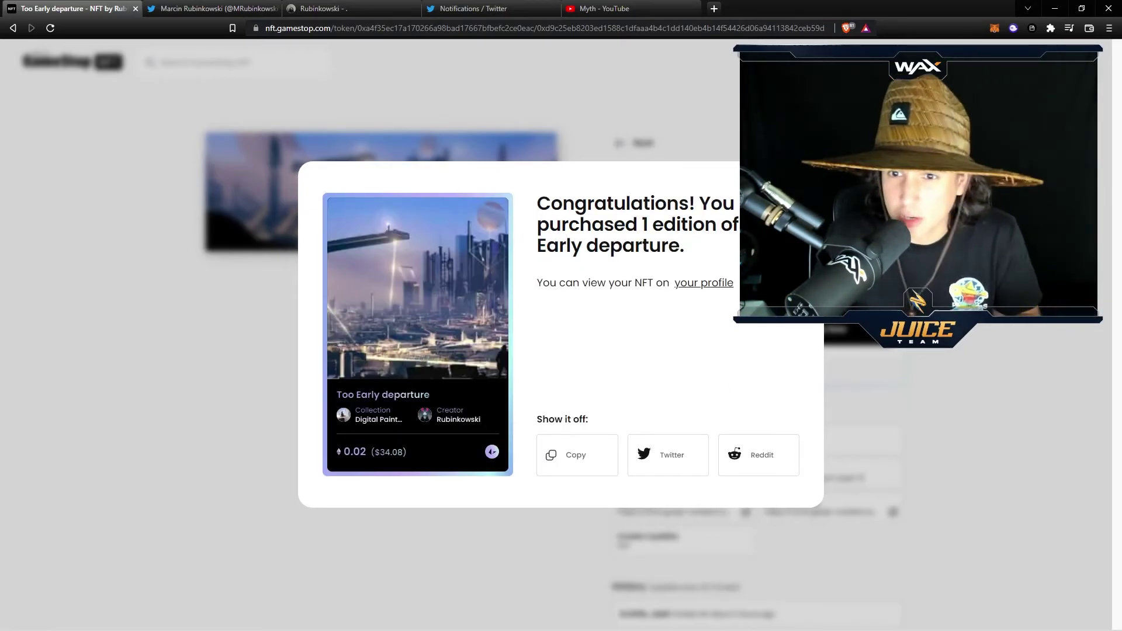
{"action": "left_click", "coordinate": [435, 103]}
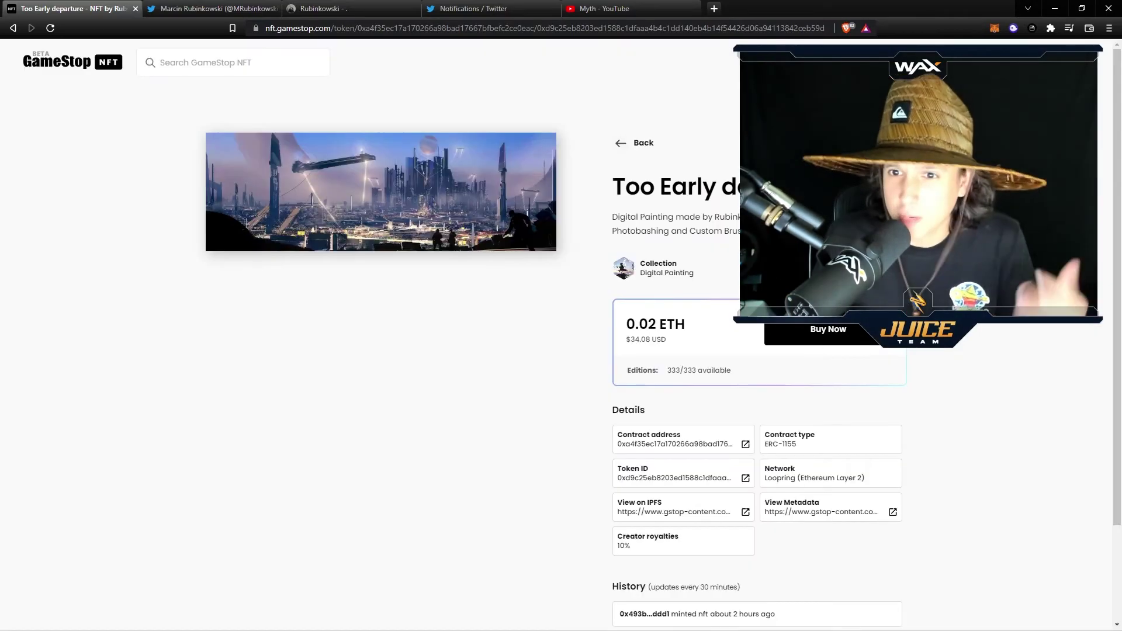
Back in Digital Painting, buy Future Sunset view and sign the wallet request
{"action": "left_click", "coordinate": [12, 28]}
{"action": "scroll", "coordinate": [646, 376], "scroll_direction": "down", "scroll_amount": 3}
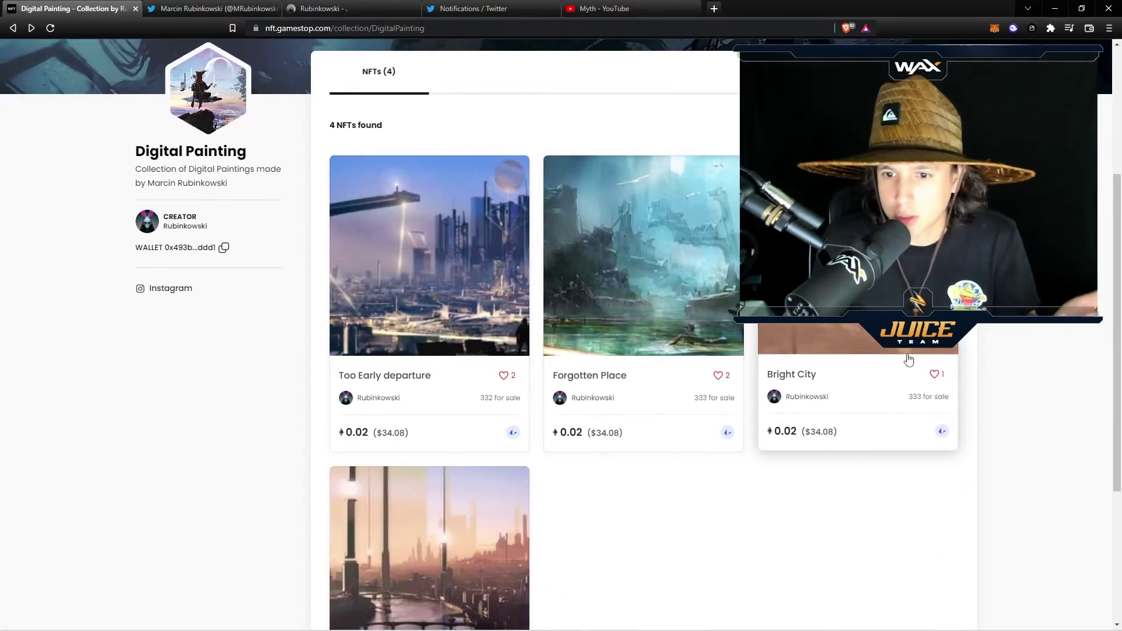
{"action": "scroll", "coordinate": [721, 526], "scroll_direction": "down", "scroll_amount": 2}
{"action": "scroll", "coordinate": [701, 519], "scroll_direction": "up", "scroll_amount": 2}
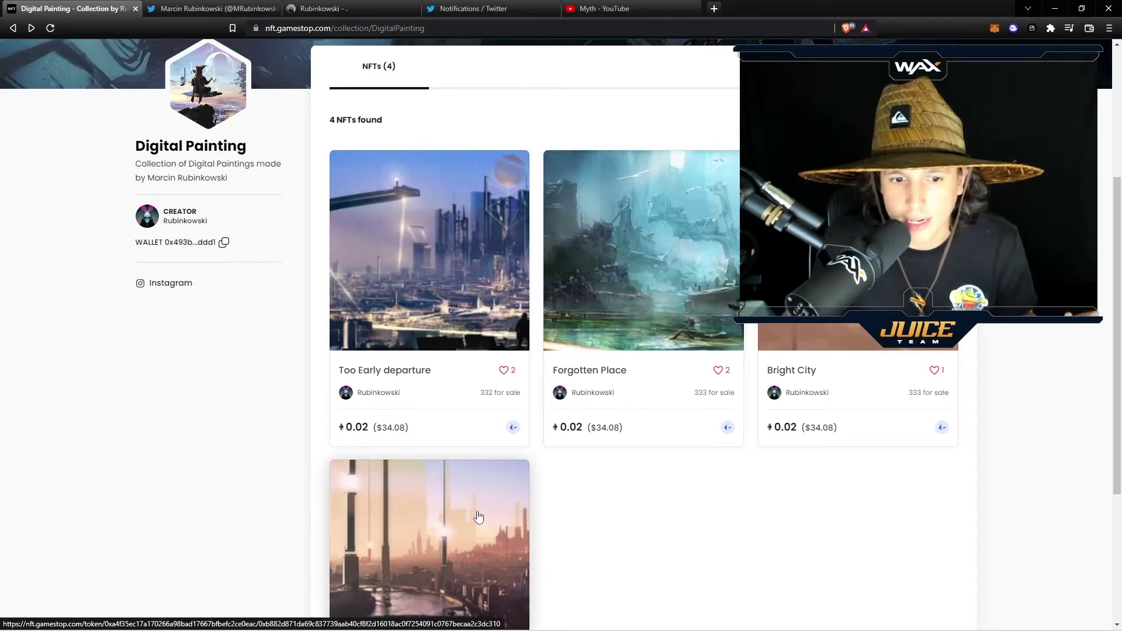
{"action": "scroll", "coordinate": [476, 518], "scroll_direction": "down", "scroll_amount": 3}
{"action": "left_click", "coordinate": [496, 406]}
{"action": "left_click", "coordinate": [845, 327]}
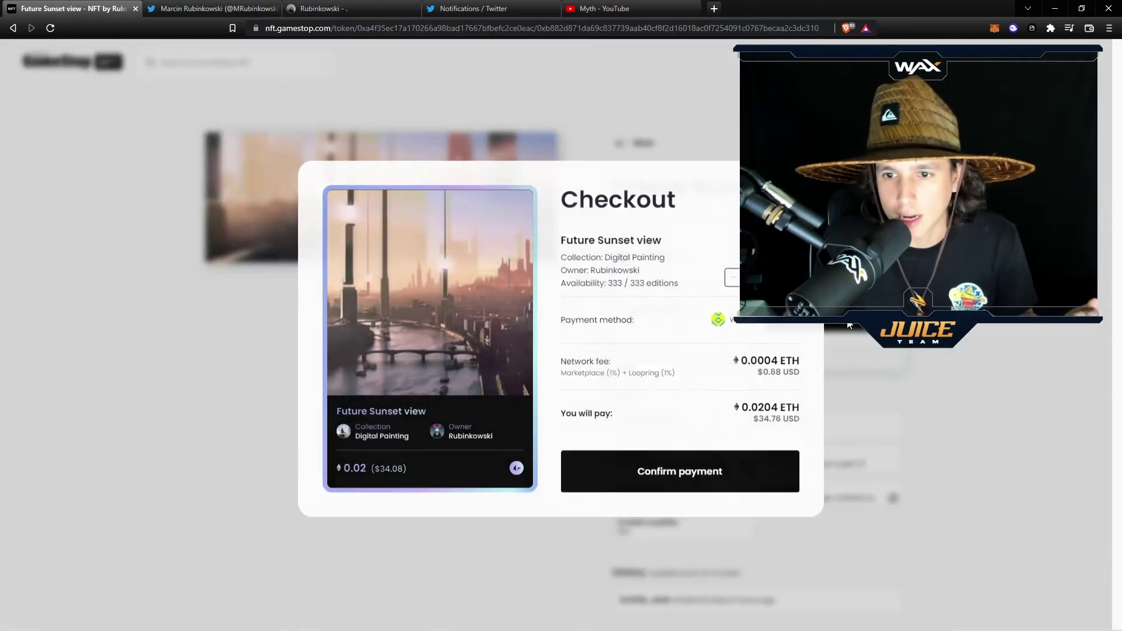
{"action": "left_click", "coordinate": [682, 466]}
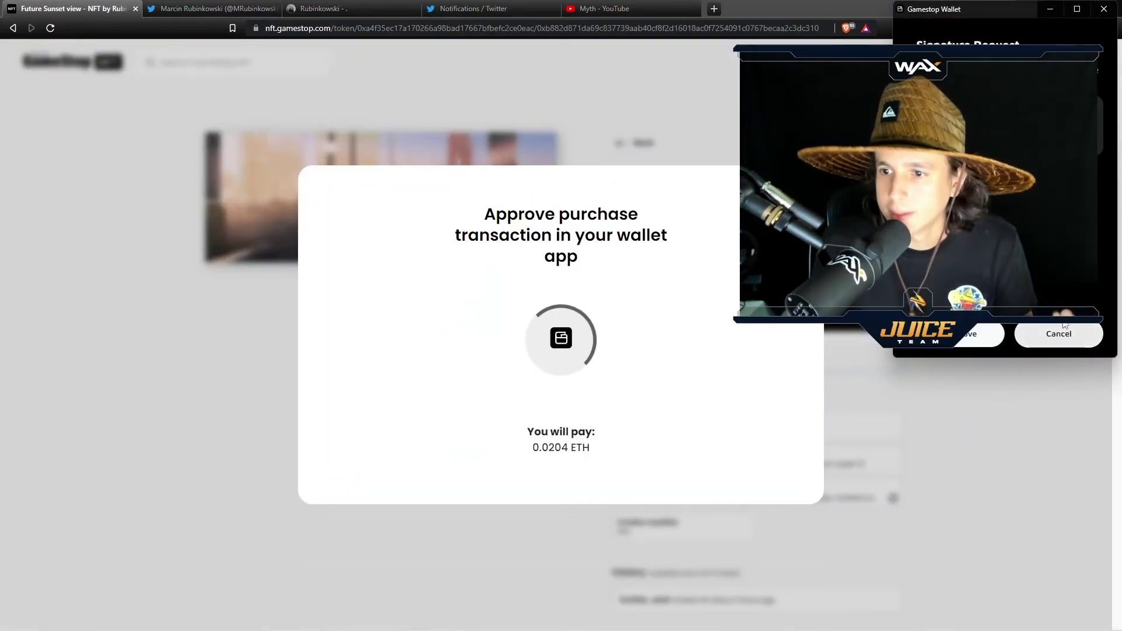
{"action": "left_click", "coordinate": [1057, 331]}
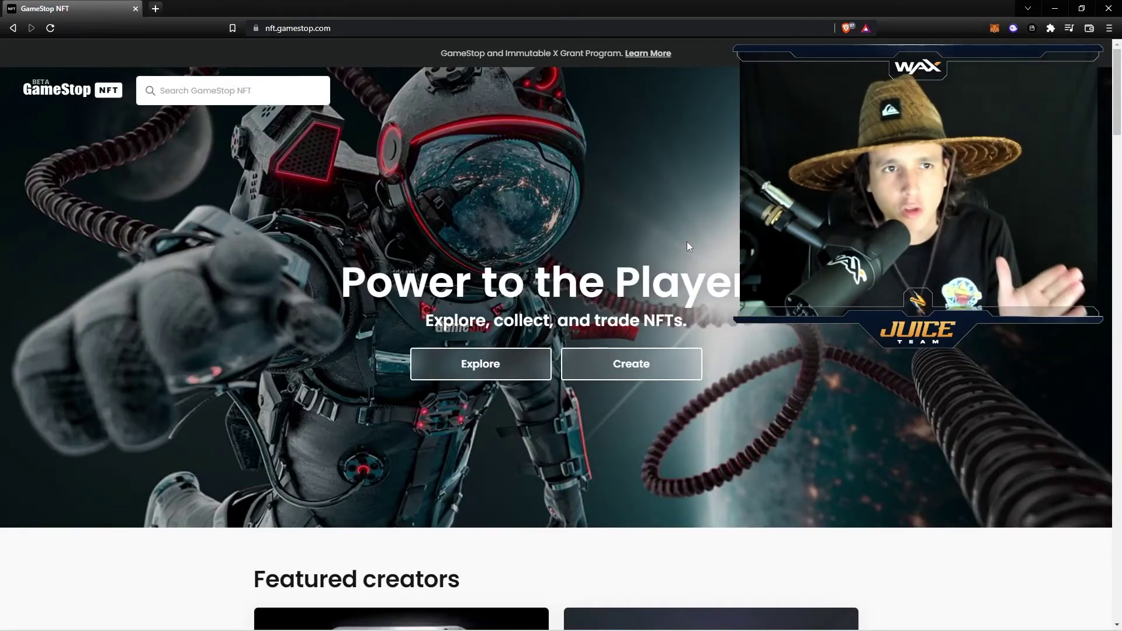
Scroll the home page to 'Immutable X coming soon' showing Illuvium, Gods Unchained and Guild of Guardians
{"action": "scroll", "coordinate": [922, 426], "scroll_direction": "down", "scroll_amount": 20}
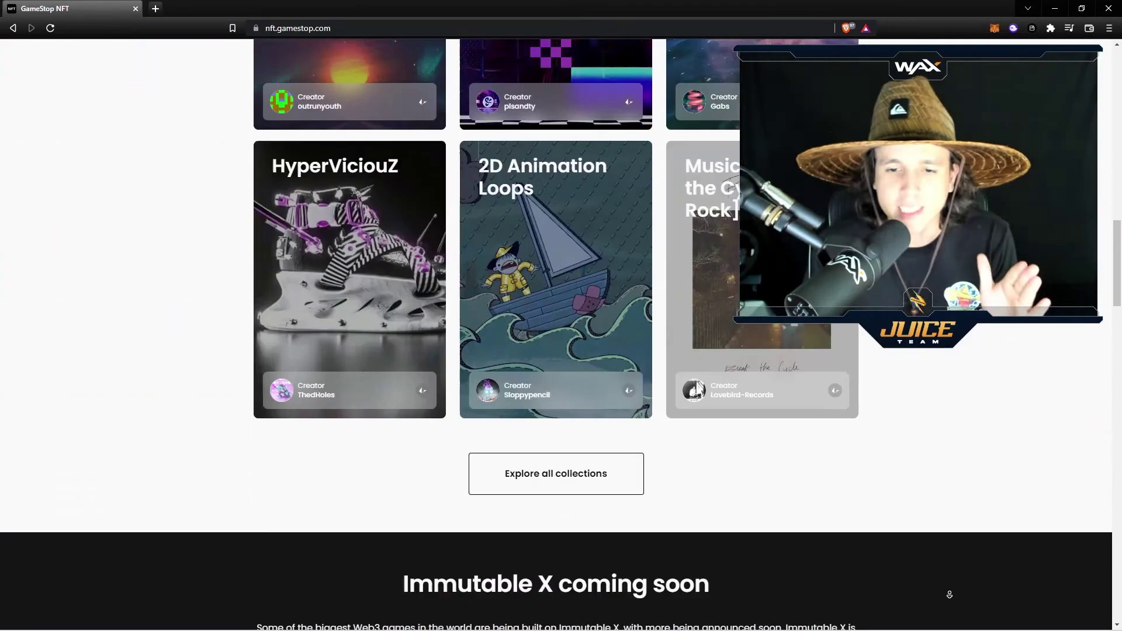
{"action": "scroll", "coordinate": [942, 534], "scroll_direction": "up", "scroll_amount": 15}
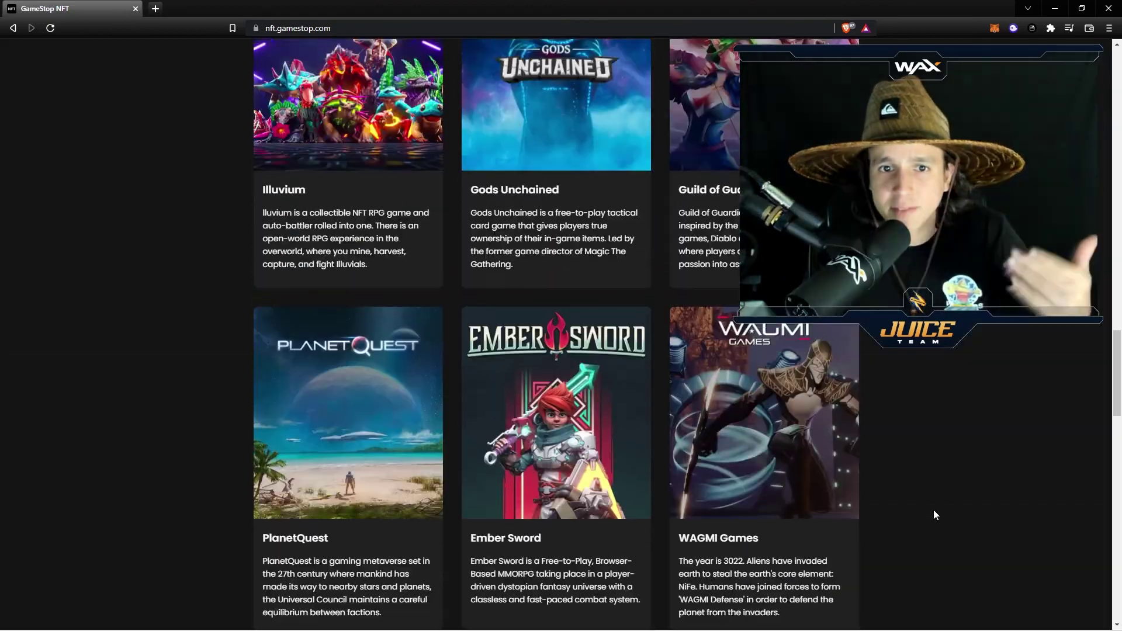
{"action": "scroll", "coordinate": [788, 509], "scroll_direction": "up", "scroll_amount": 3}
{"action": "scroll", "coordinate": [668, 565], "scroll_direction": "down", "scroll_amount": 3}
{"action": "scroll", "coordinate": [550, 462], "scroll_direction": "up", "scroll_amount": 5}
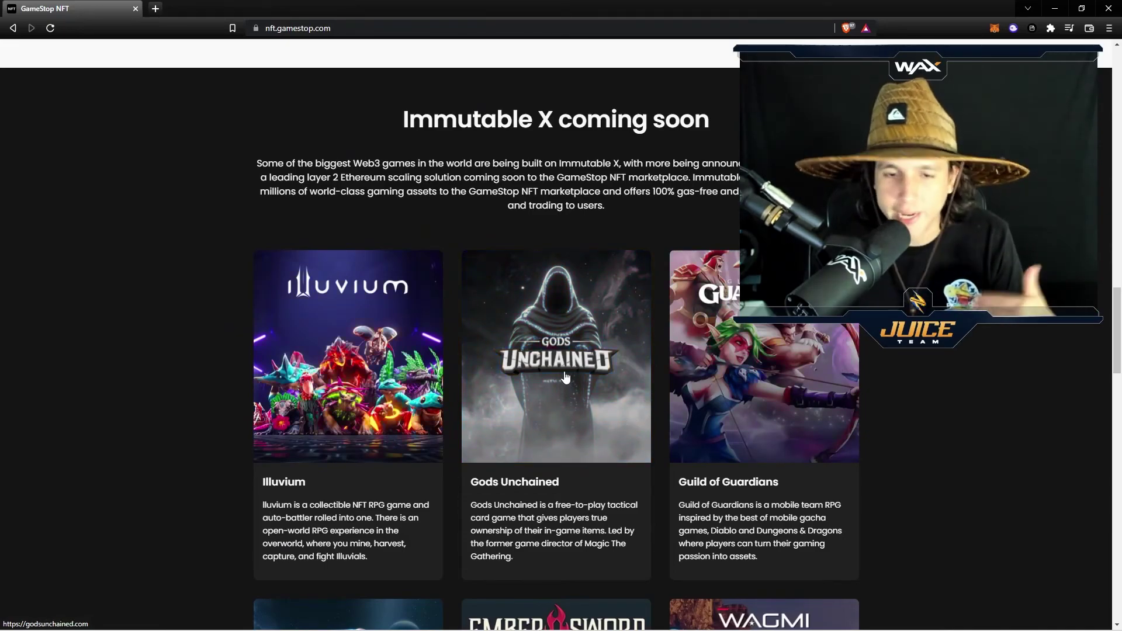
{"action": "scroll", "coordinate": [587, 422], "scroll_direction": "up", "scroll_amount": 2}
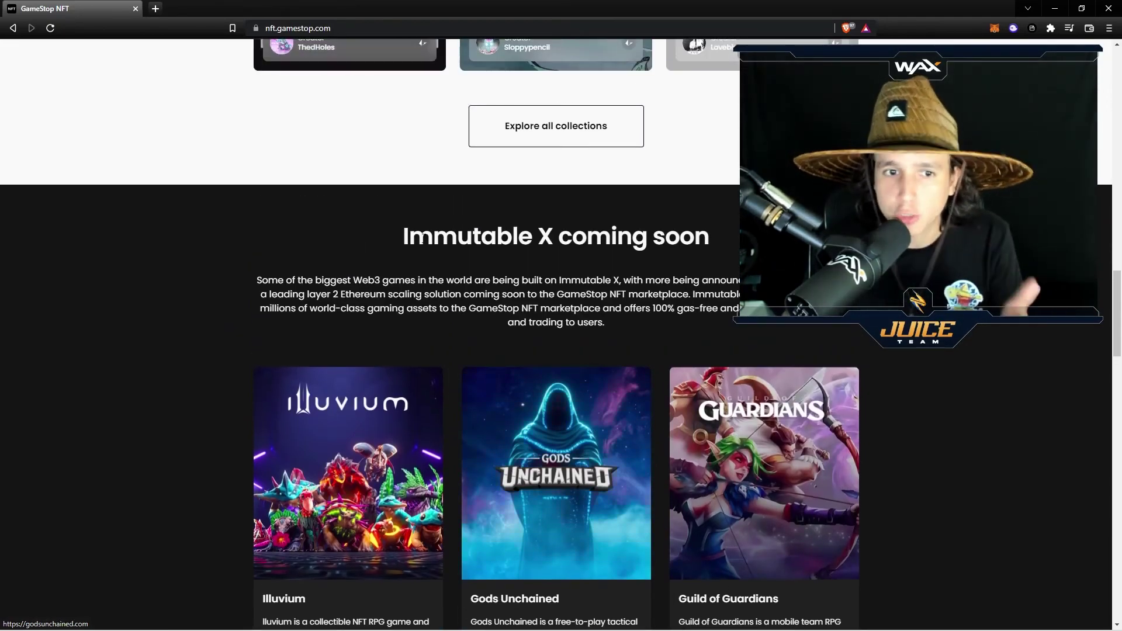
{"action": "left_click_drag", "start_coordinate": [404, 237], "coordinate": [710, 236]}
{"action": "left_click", "coordinate": [710, 236]}
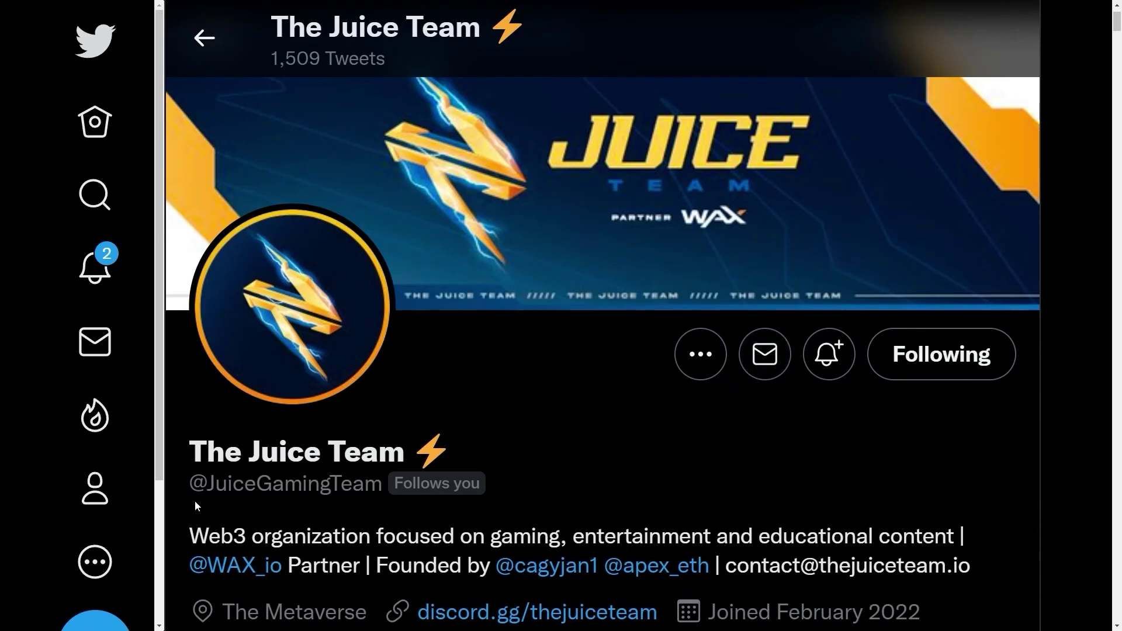
Highlight The Juice Team's handle, then open the linked Juice News Twitter profile
{"action": "left_click_drag", "start_coordinate": [209, 484], "coordinate": [382, 484]}
{"action": "left_click", "coordinate": [631, 479]}
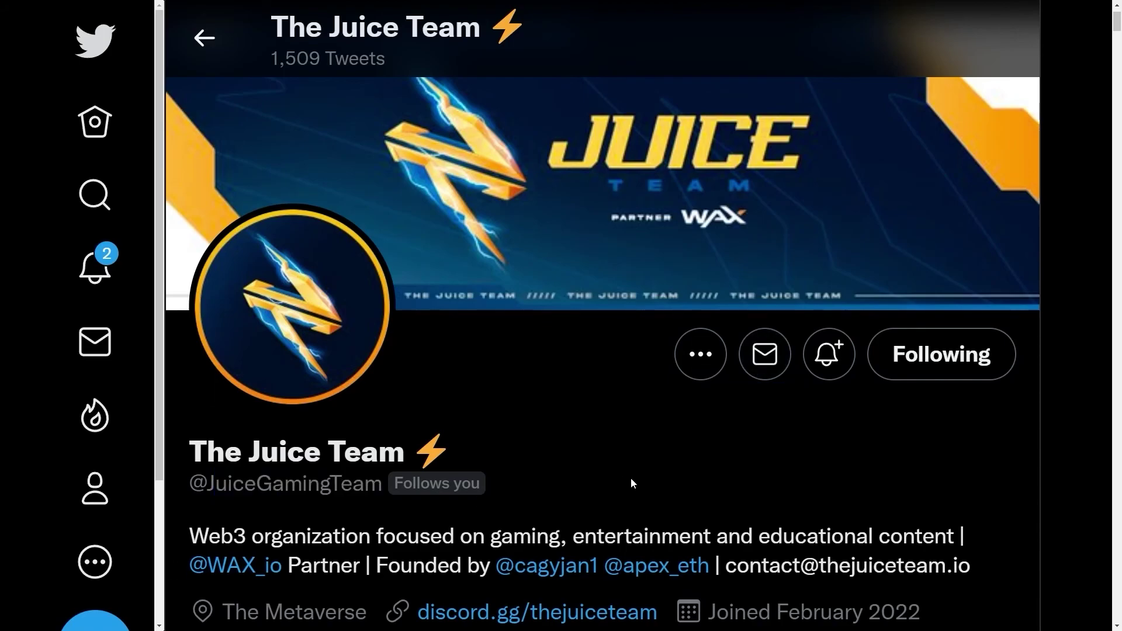